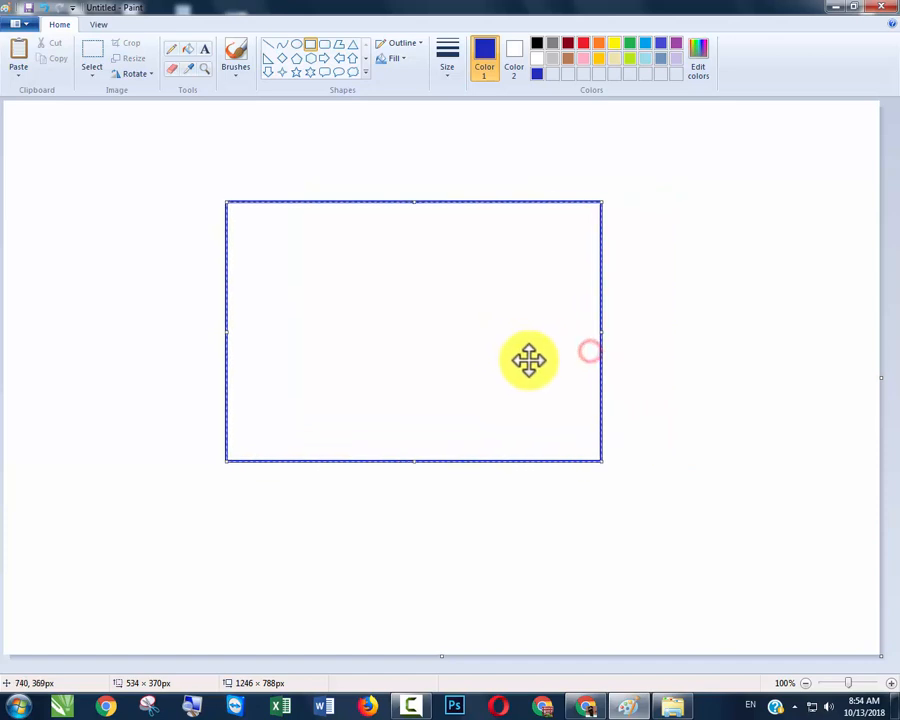
Finish placing the blue-outlined rectangle and fill its interior with the same dark blue.
left_click(675, 346)
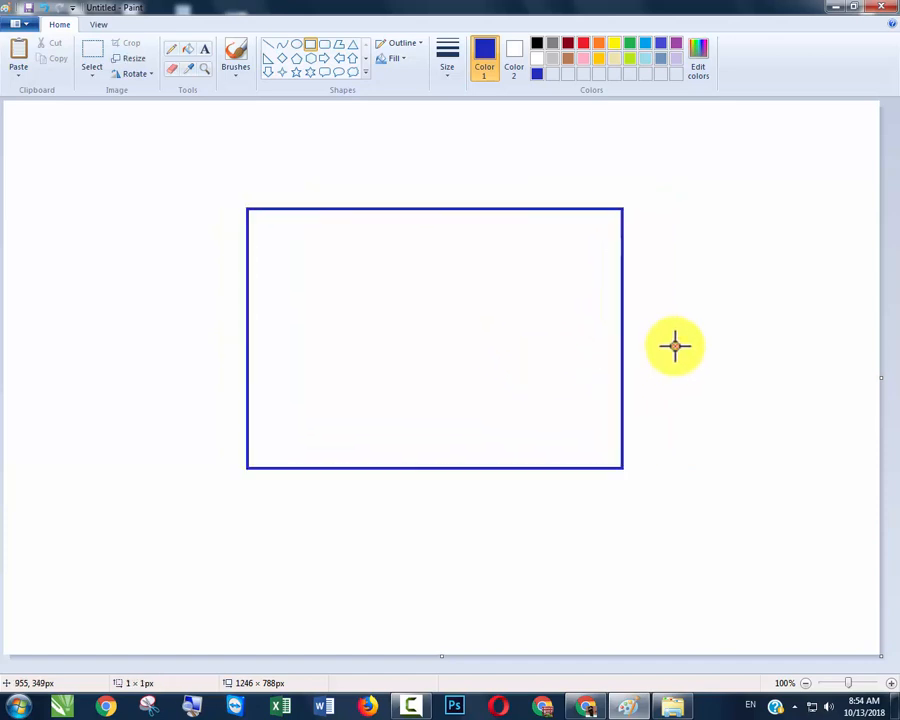
left_click(188, 49)
left_click(409, 305)
left_click(512, 62)
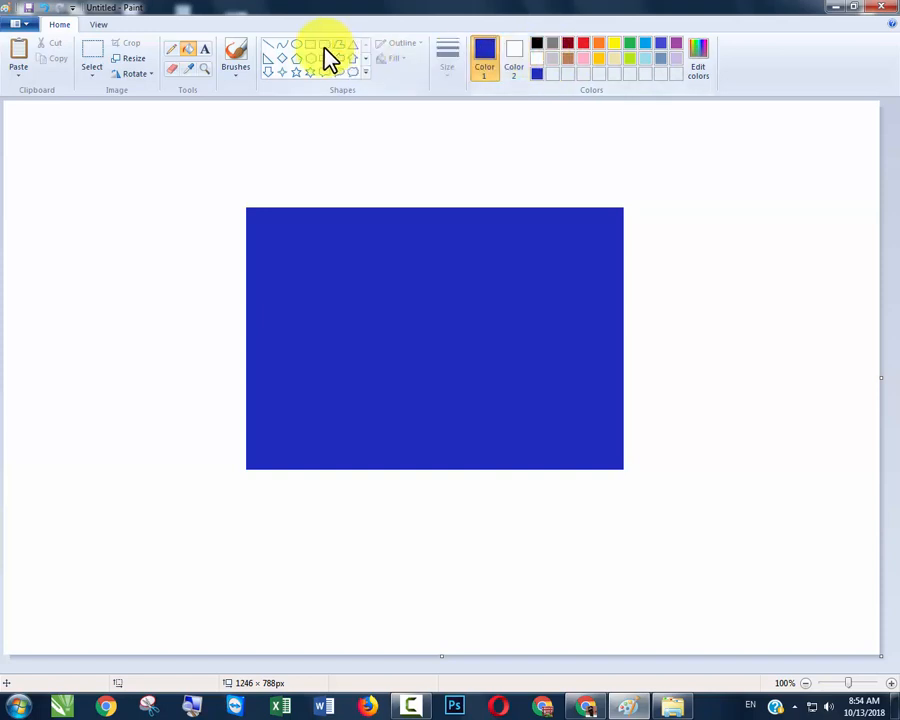
Draw two thick white diagonal lines across the blue rectangle, connecting its opposite corners, each about 535 × 368 px.
left_click(268, 45)
left_click_drag(247, 208, 309, 257)
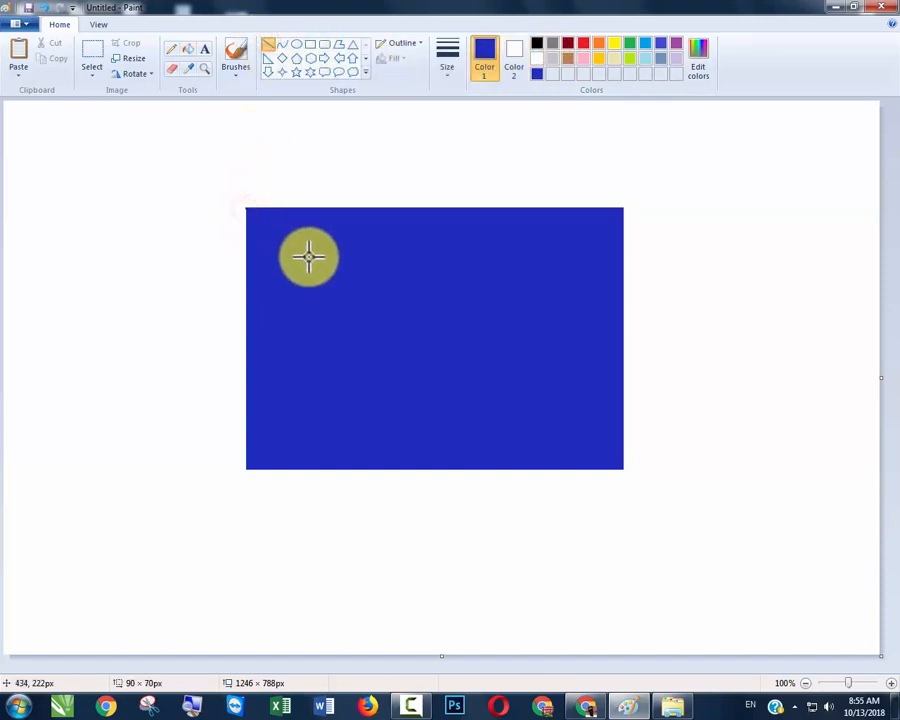
left_click(537, 58)
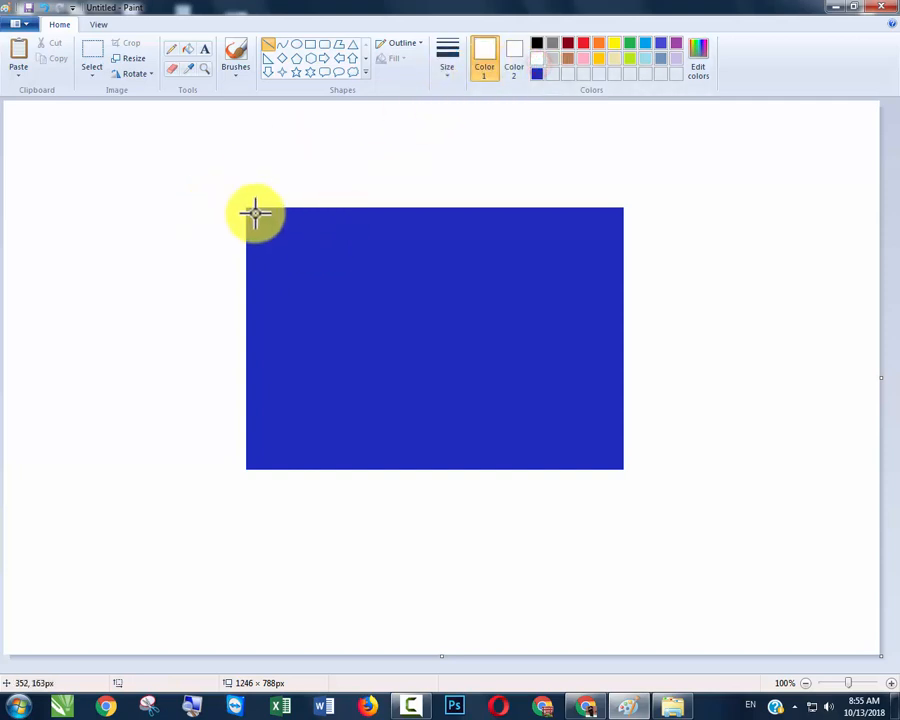
left_click_drag(246, 208, 623, 466)
key("ctrl+plus")
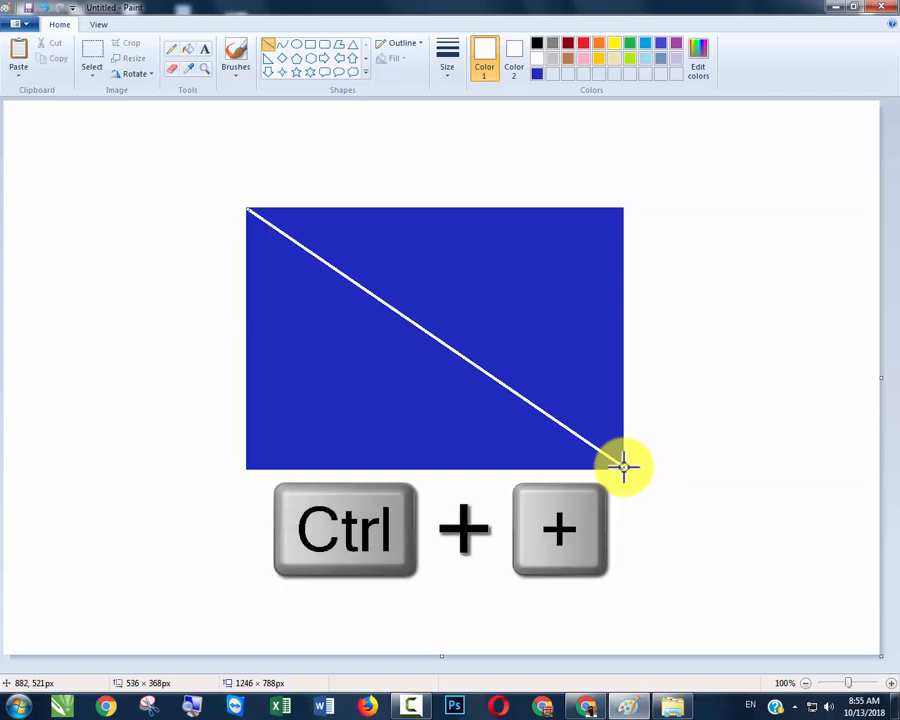
key("ctrl+plus")
key("ctrl+plus")
key("ctrl+plus")
key("ctrl+plus")
key("ctrl+plus")
key("ctrl+plus")
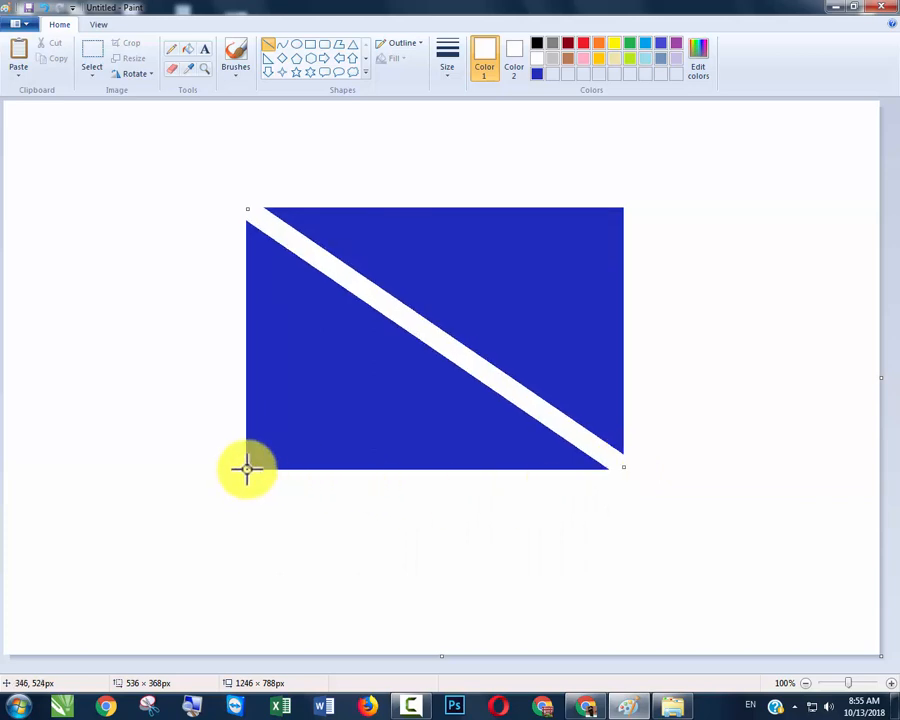
mouse_move(247, 468)
left_mouse_down()
mouse_move(538, 287)
mouse_move(620, 208)
left_mouse_up()
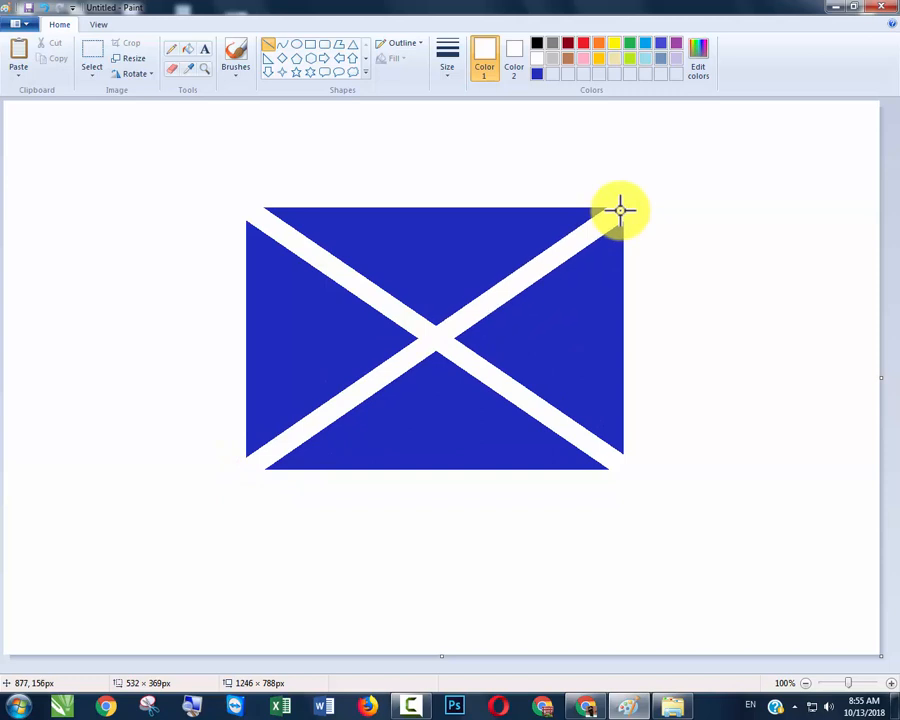
left_click(695, 291)
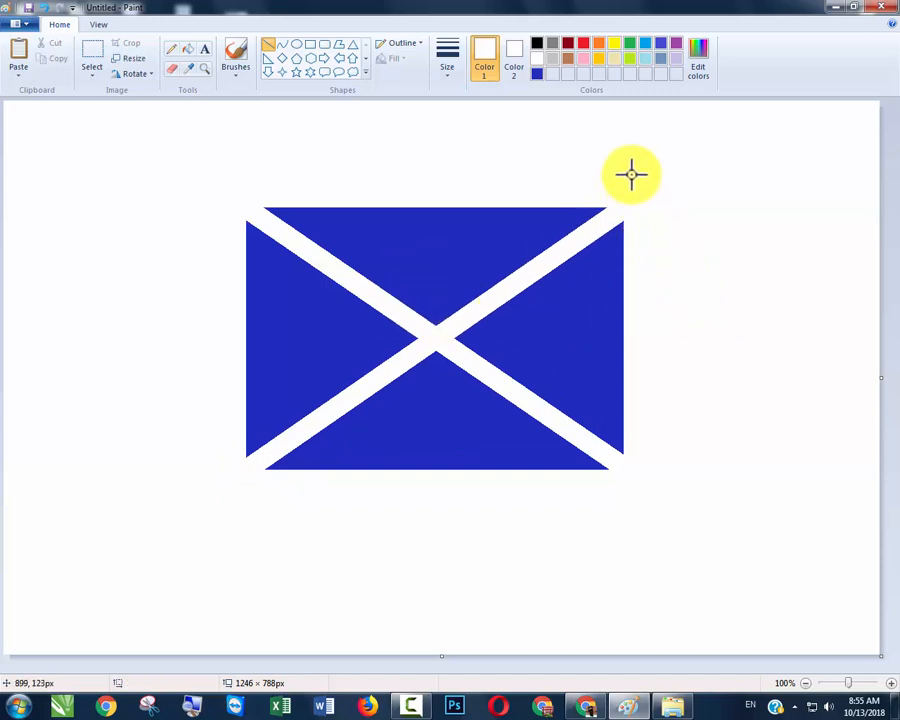
Draw a thinner red line, about 523 × 364 px, along the white diagonal from the upper-right to the lower-left corner.
left_click(583, 43)
left_click_drag(621, 205, 253, 461)
key("ctrl+minus")
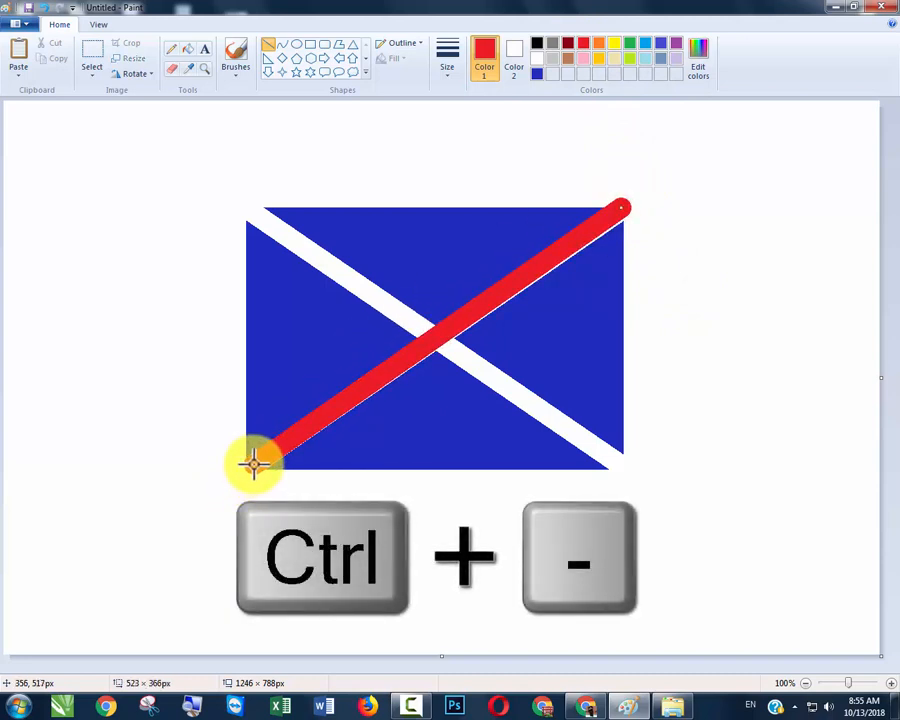
key("ctrl+minus")
key("ctrl+minus")
key("ctrl+minus")
key("ctrl+minus")
key("ctrl+minus")
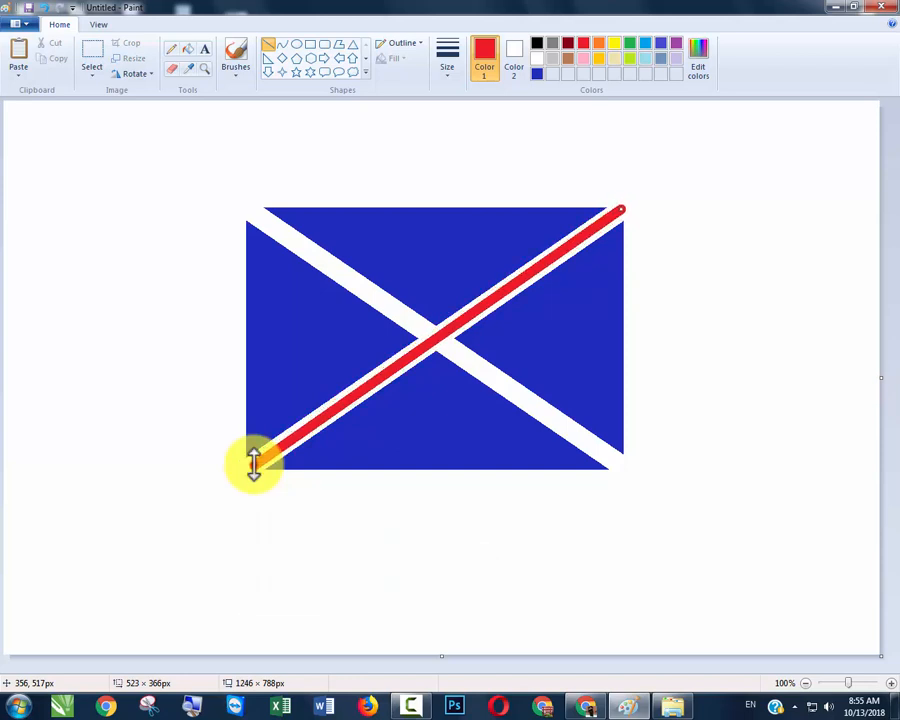
key("ctrl+minus")
left_click_drag(255, 463, 254, 464)
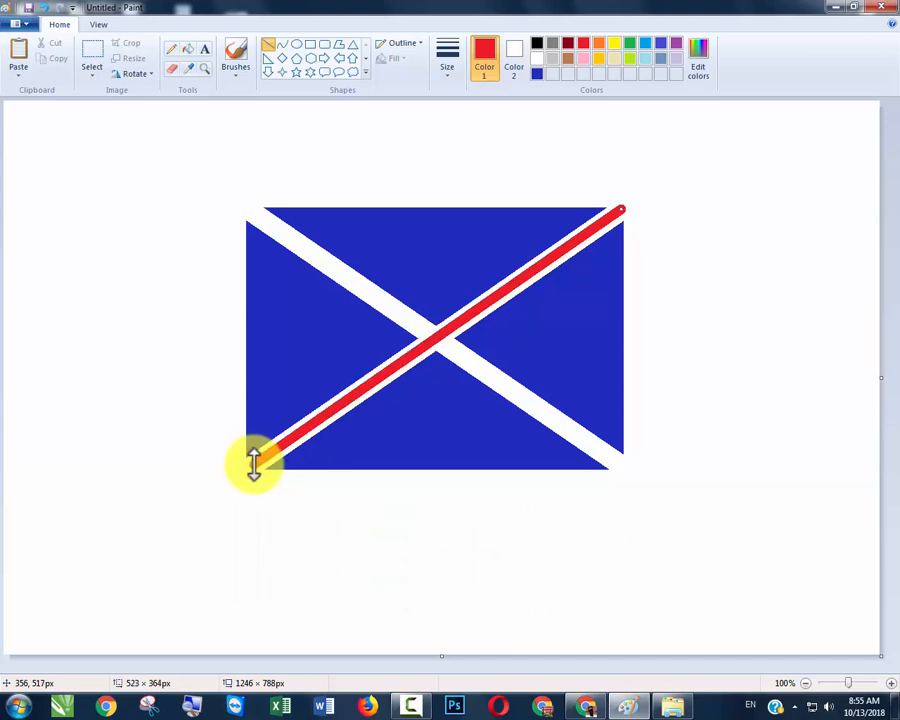
left_click(746, 385)
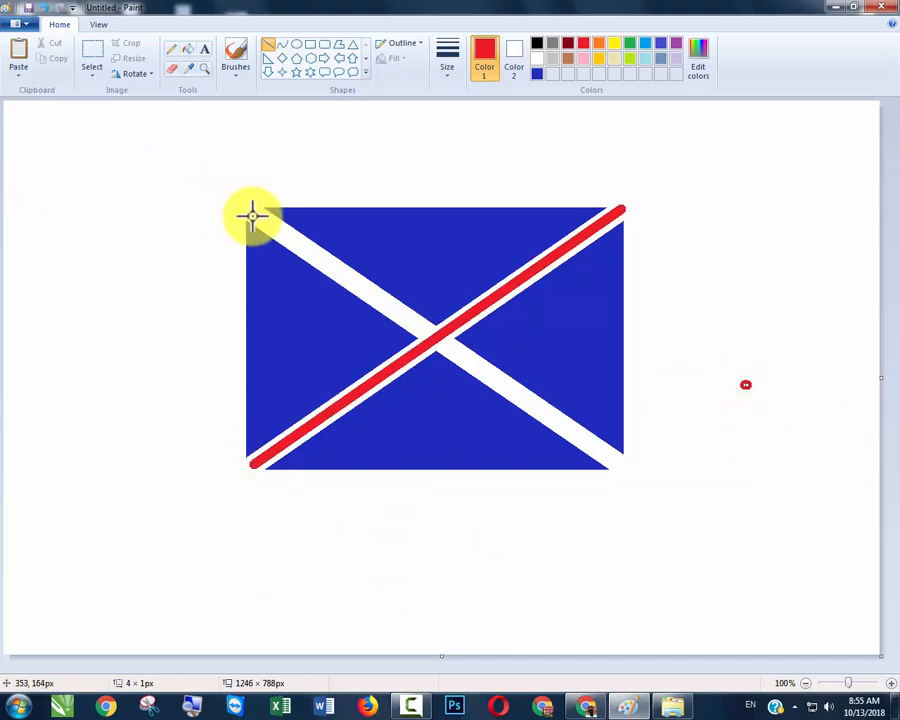
Draw a matching red line, about 517 × 353 px, along the white diagonal from the upper-left to the lower-right corner.
left_click_drag(253, 210, 614, 459)
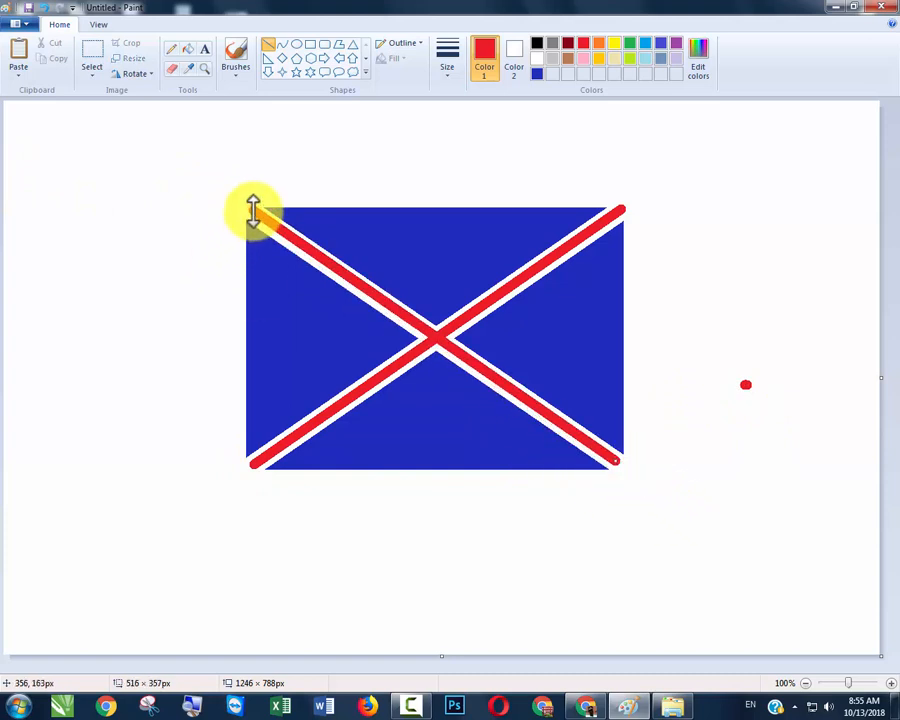
left_click_drag(253, 210, 253, 213)
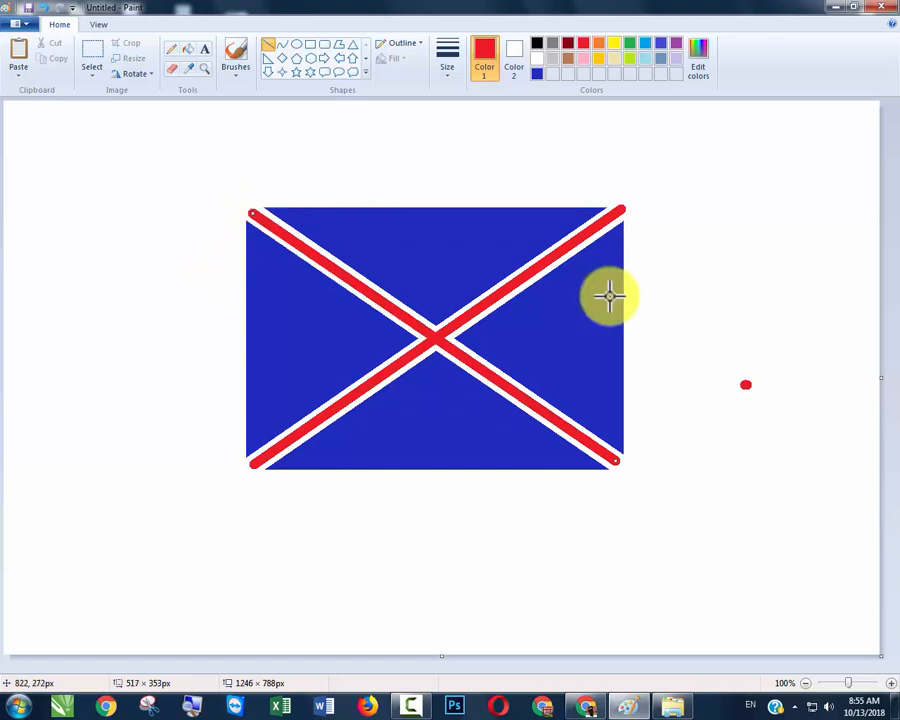
left_click(701, 279)
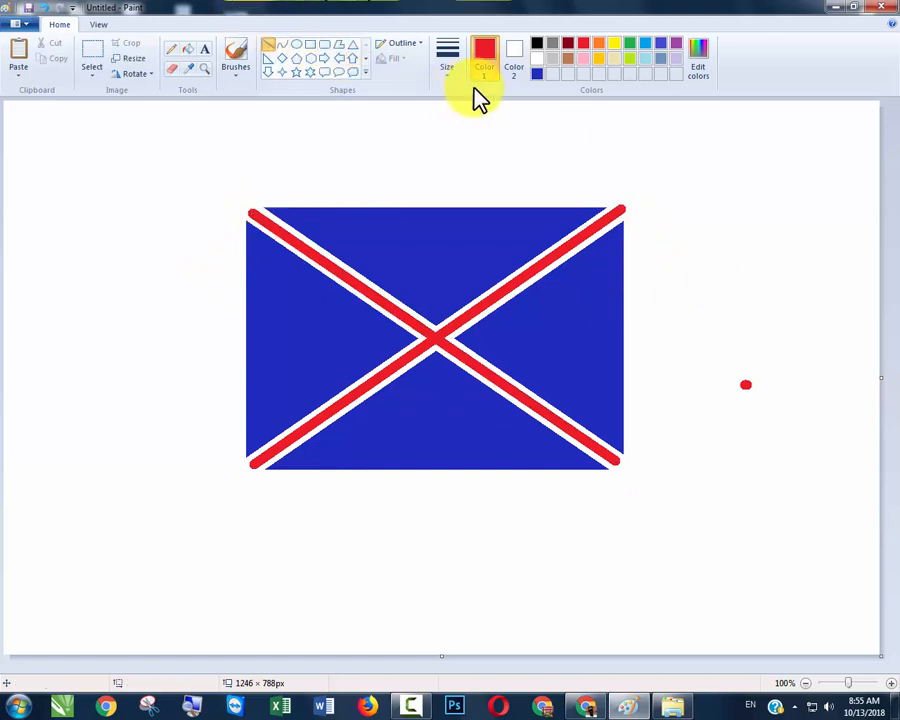
Draw a white cross over the flag's center from two filled rectangles, one vertical and one horizontal about 639 × 51 px.
left_click(311, 46)
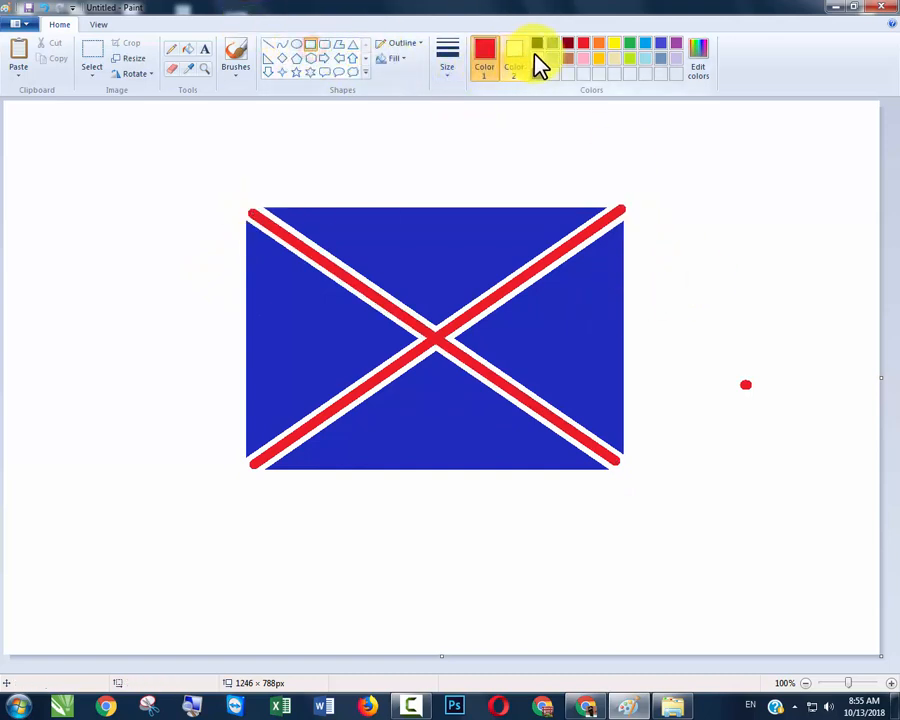
left_click(538, 60)
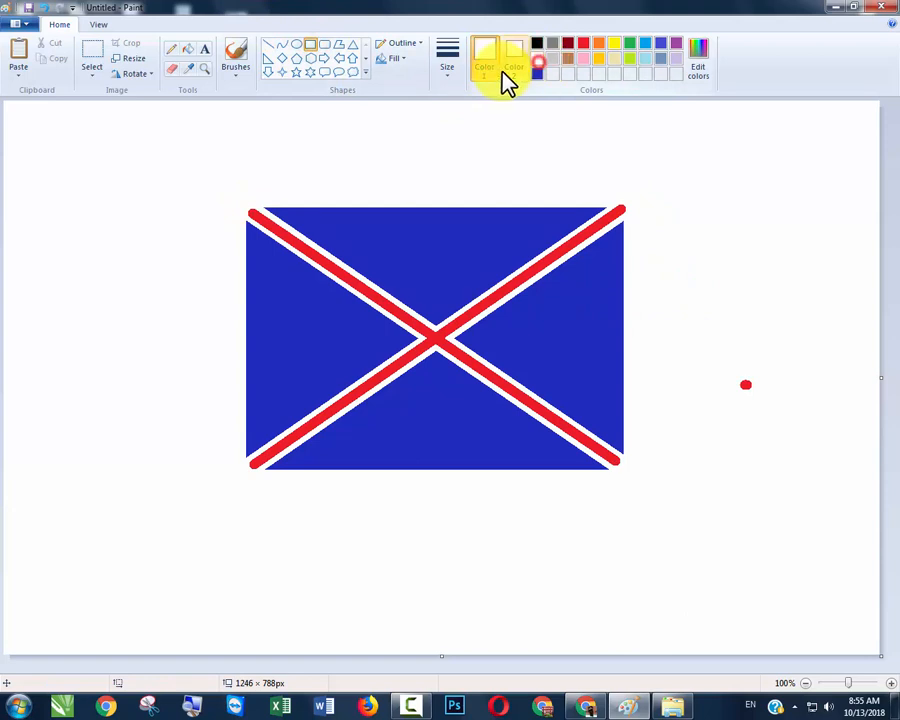
left_click(404, 59)
left_click(408, 93)
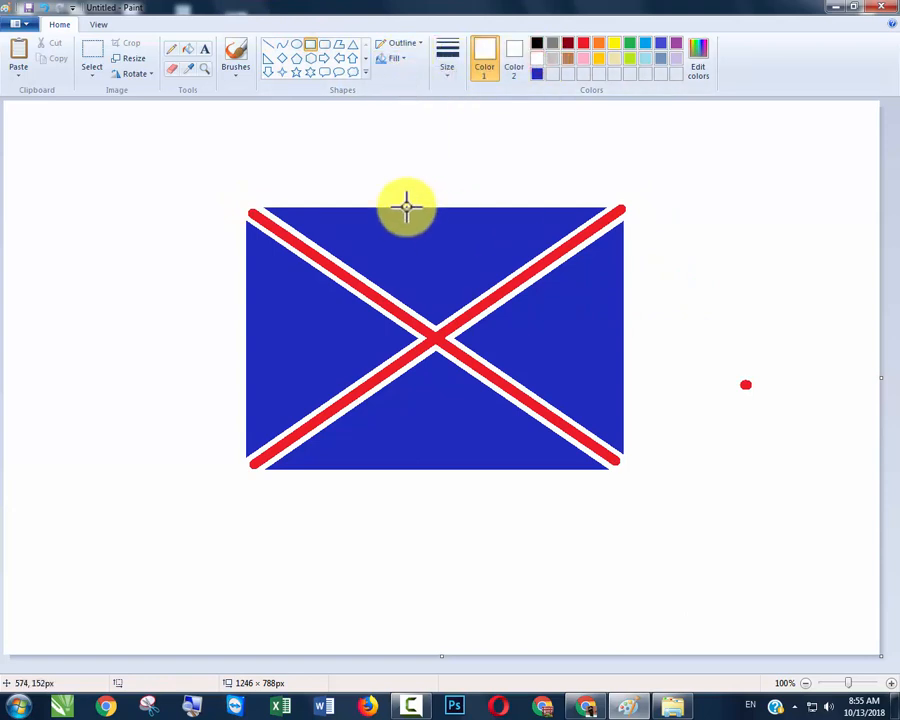
left_click_drag(414, 187, 456, 521)
left_click(587, 542)
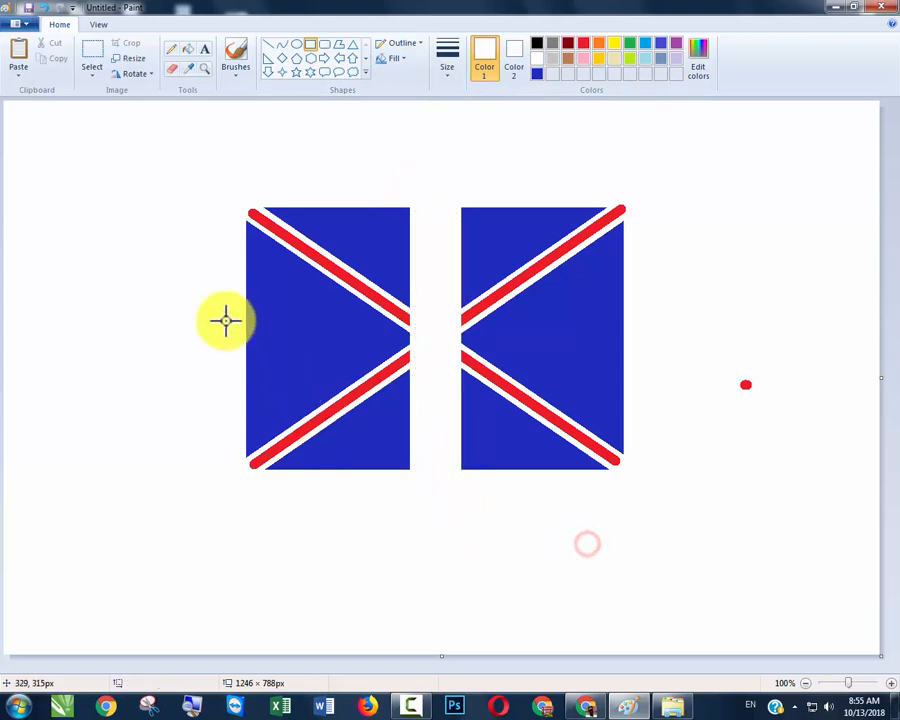
left_click_drag(225, 316, 674, 350)
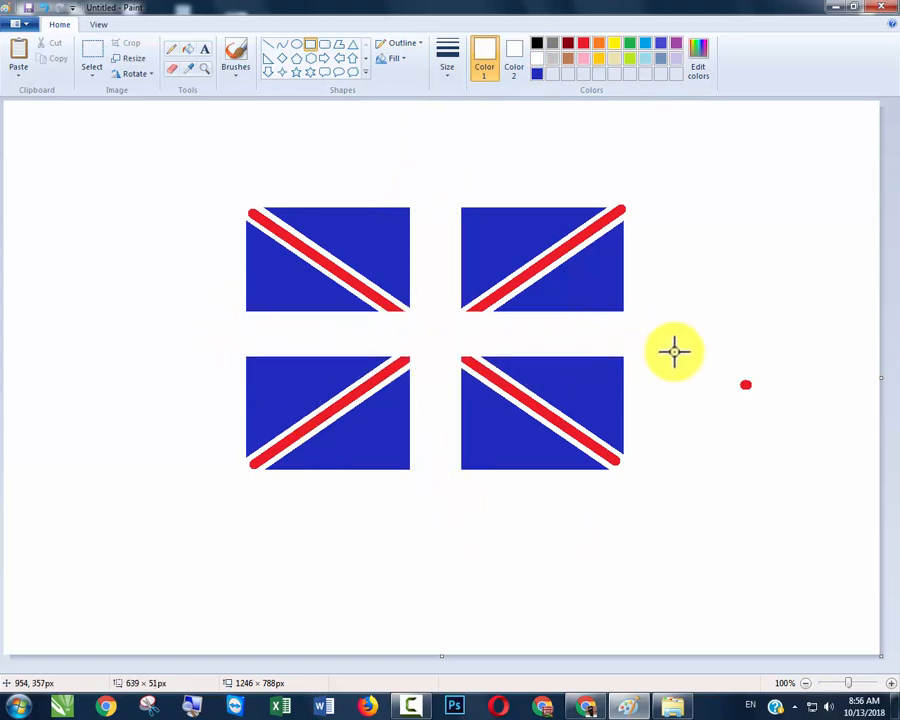
left_click(695, 227)
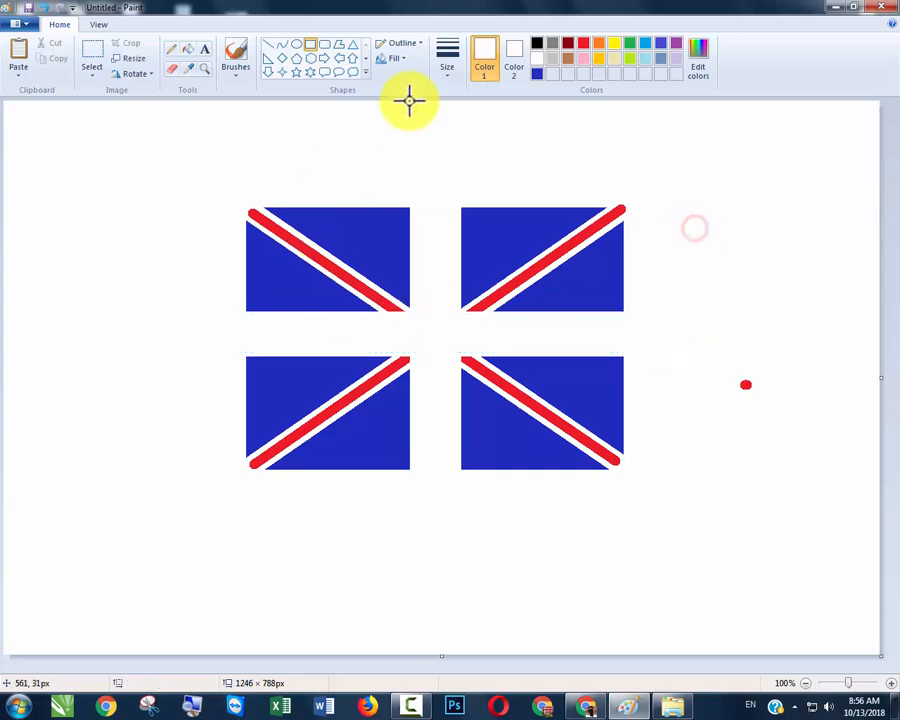
Draw a narrower red cross inside the white cross from a vertical rectangle about 3 × 461 px and a horizontal rectangle.
left_click(583, 43)
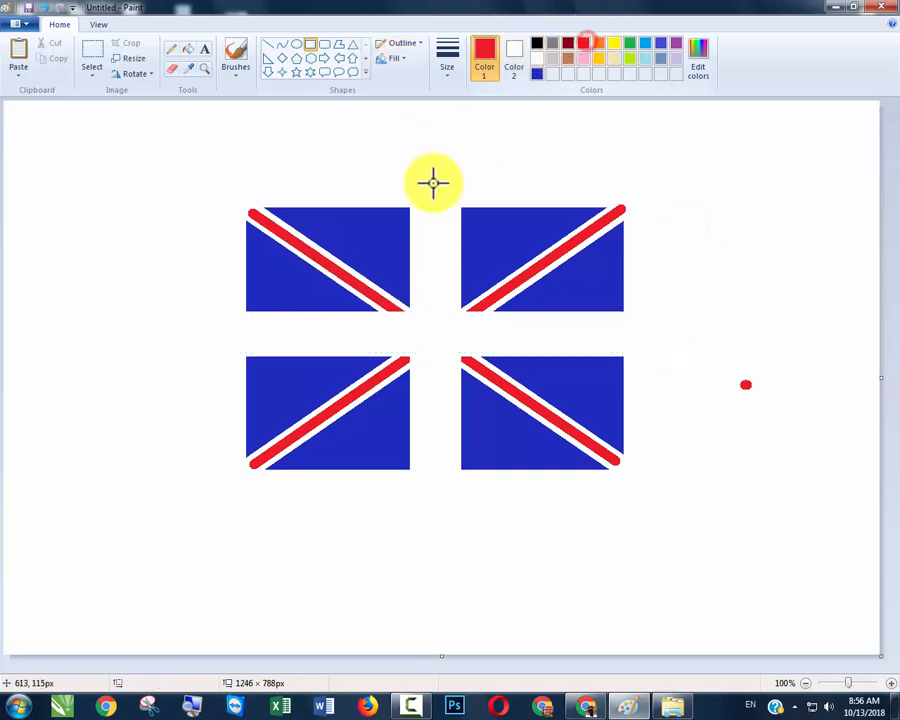
left_click_drag(431, 181, 434, 510)
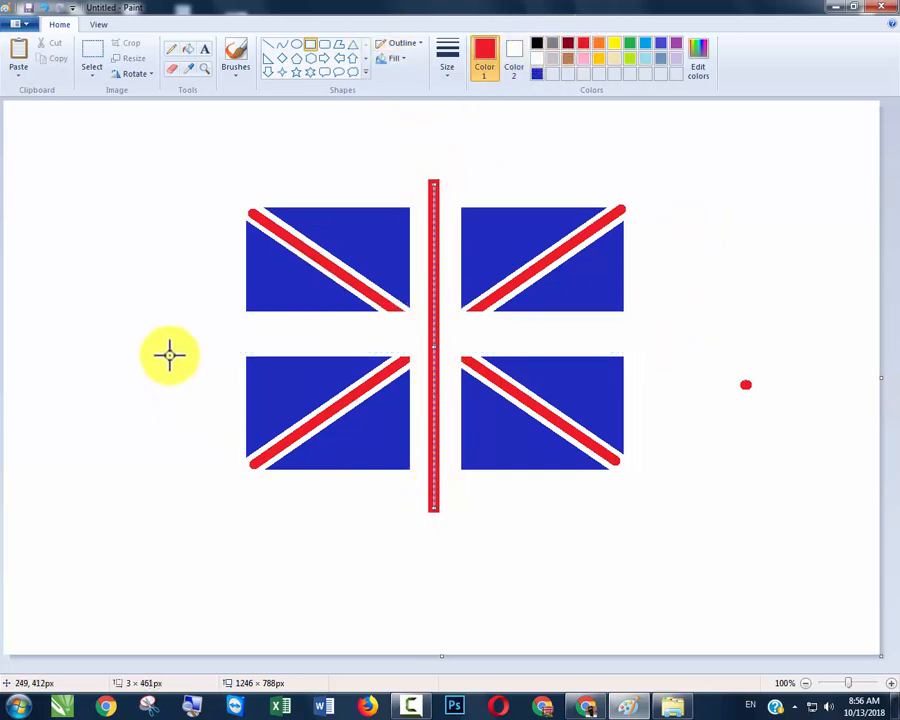
left_click_drag(214, 329, 647, 335)
left_click(695, 308)
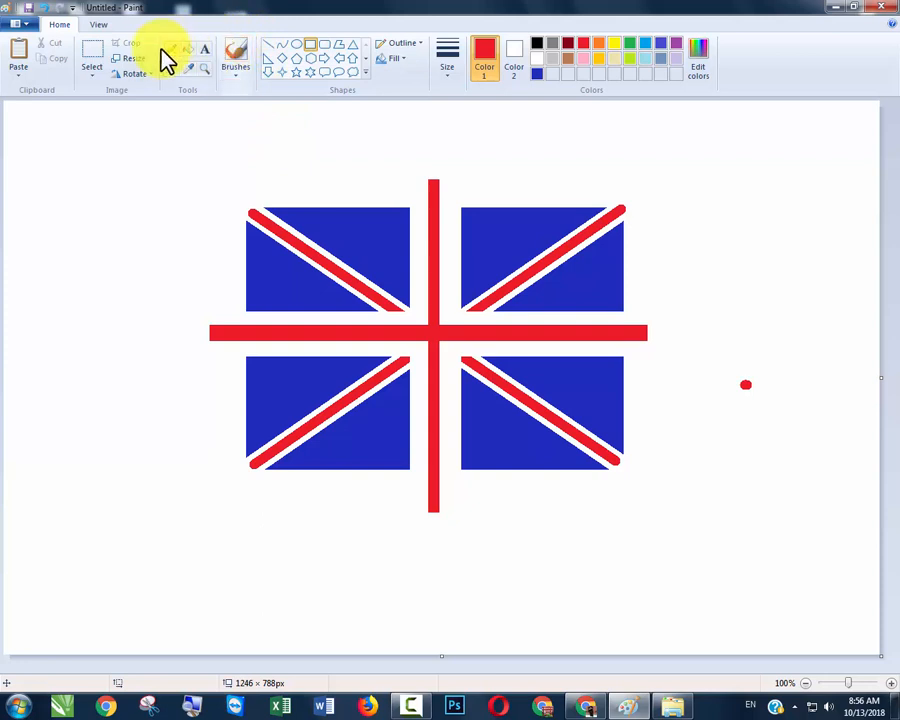
Crop the image to the flag's outline, about 534 × 372 px, and enlarge the canvas to about 1237 × 781 px.
left_click(80, 50)
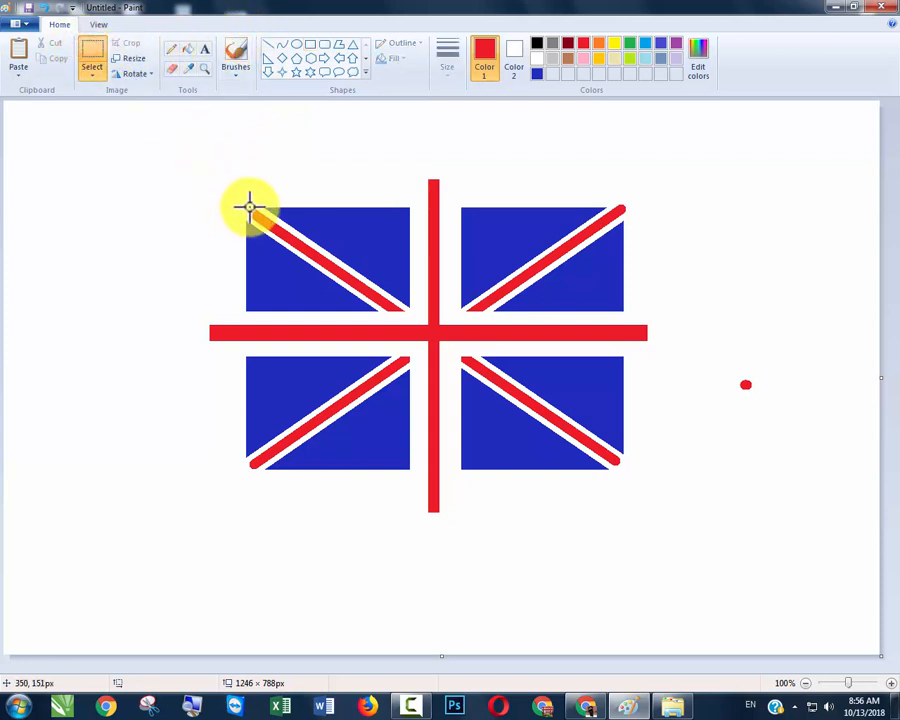
left_click_drag(246, 208, 621, 465)
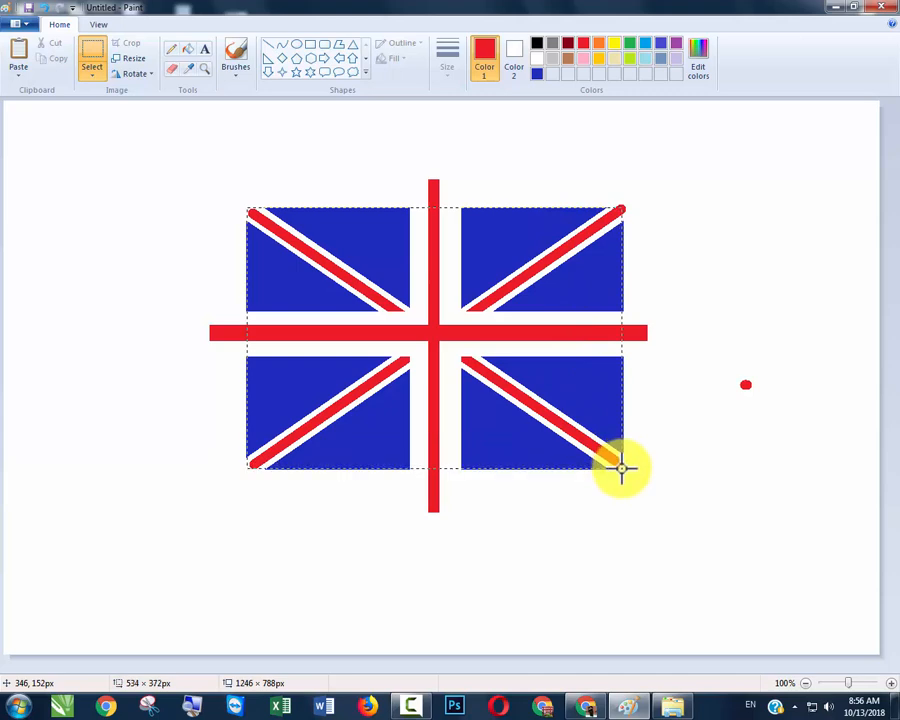
left_click_drag(621, 465, 622, 467)
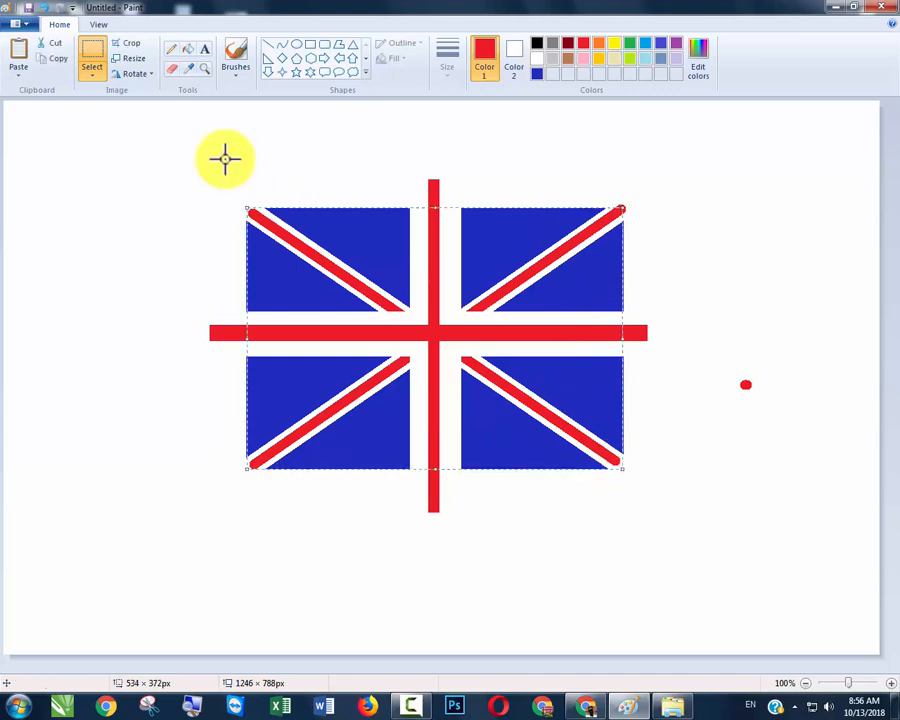
left_click(122, 45)
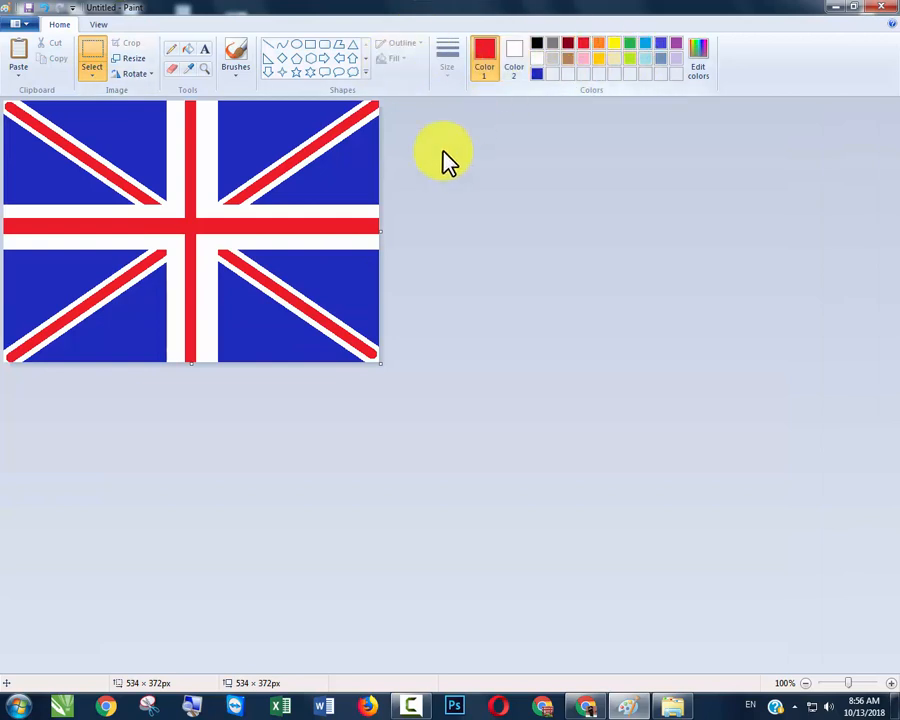
left_click_drag(383, 366, 868, 650)
left_click(604, 522)
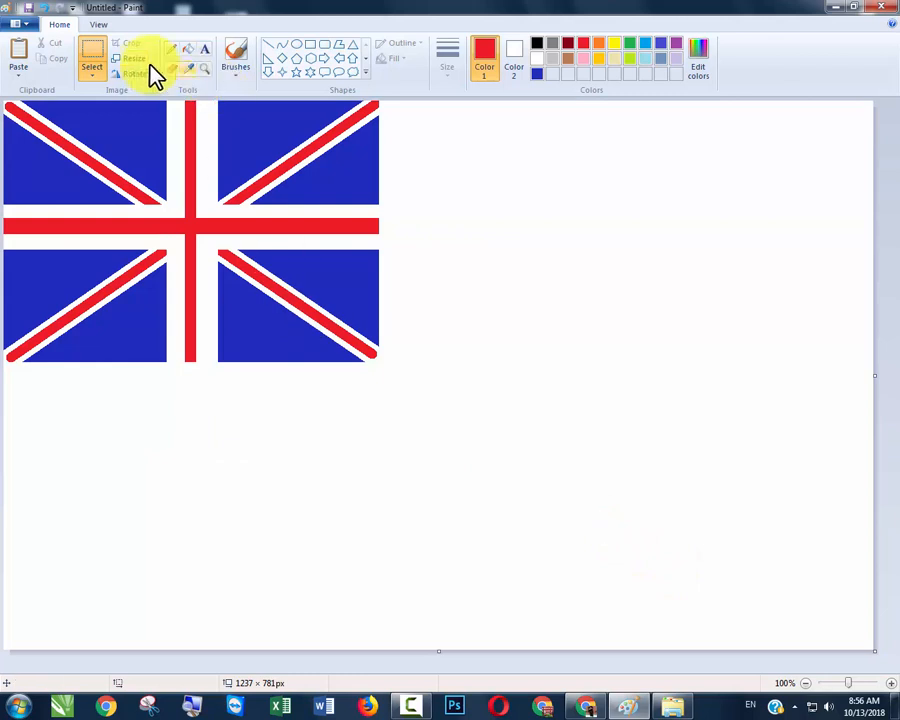
Add the red text 'And flag of "UK" is ready :)' in the empty area below the flag.
left_click(203, 48)
left_click(172, 462)
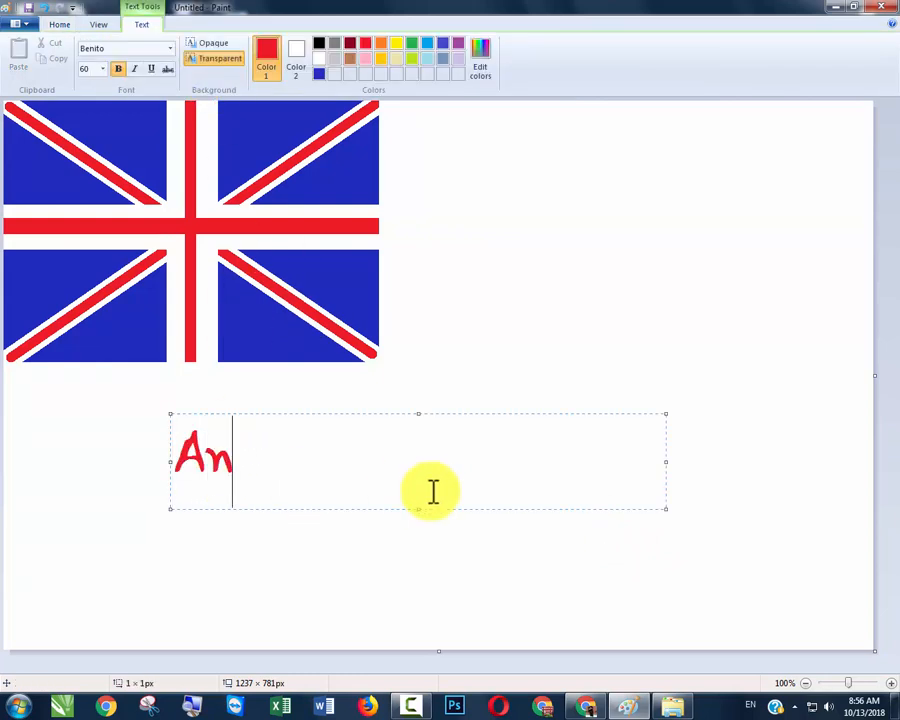
type("And flag")
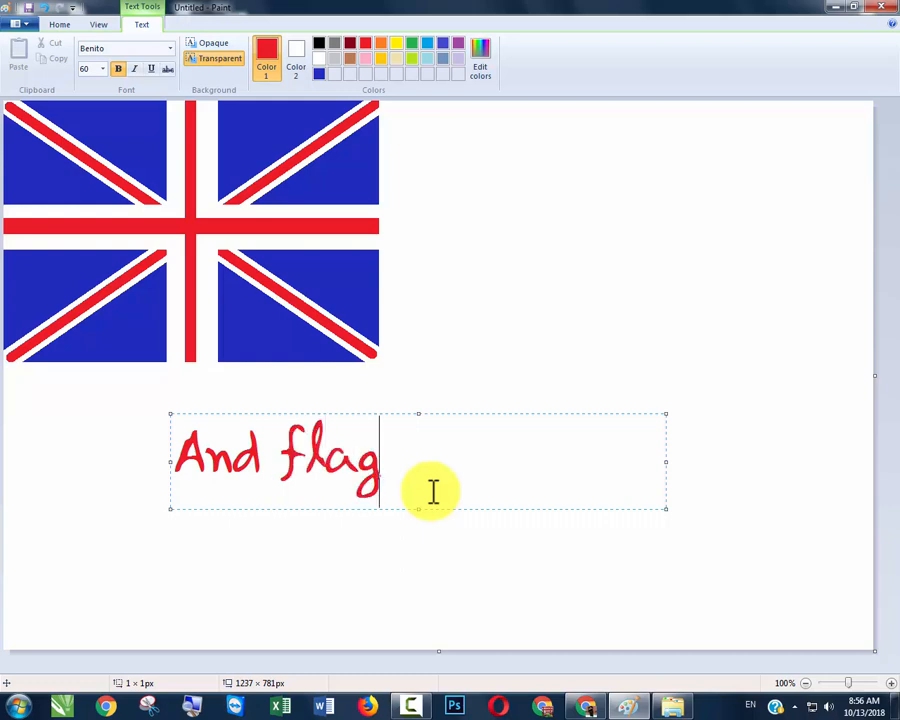
type(" of \"UK")
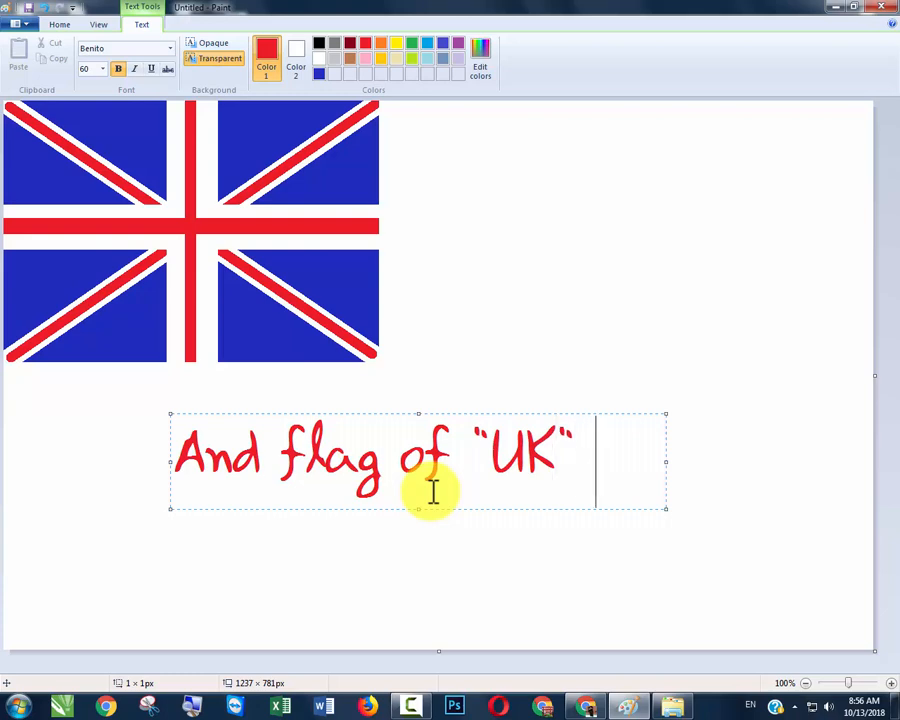
type("\" is ready :)")
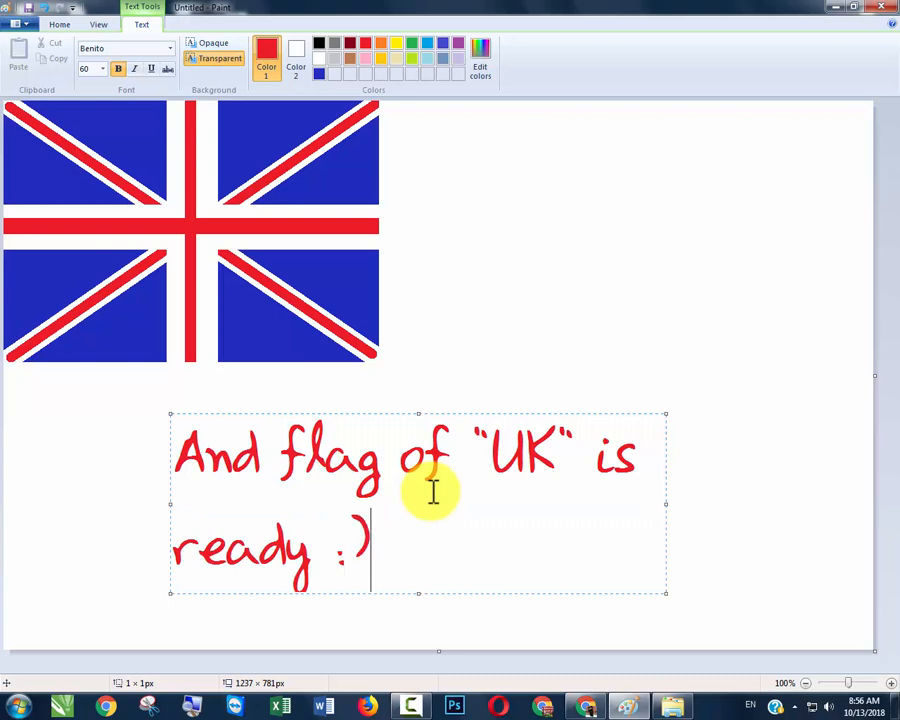
left_click(452, 277)
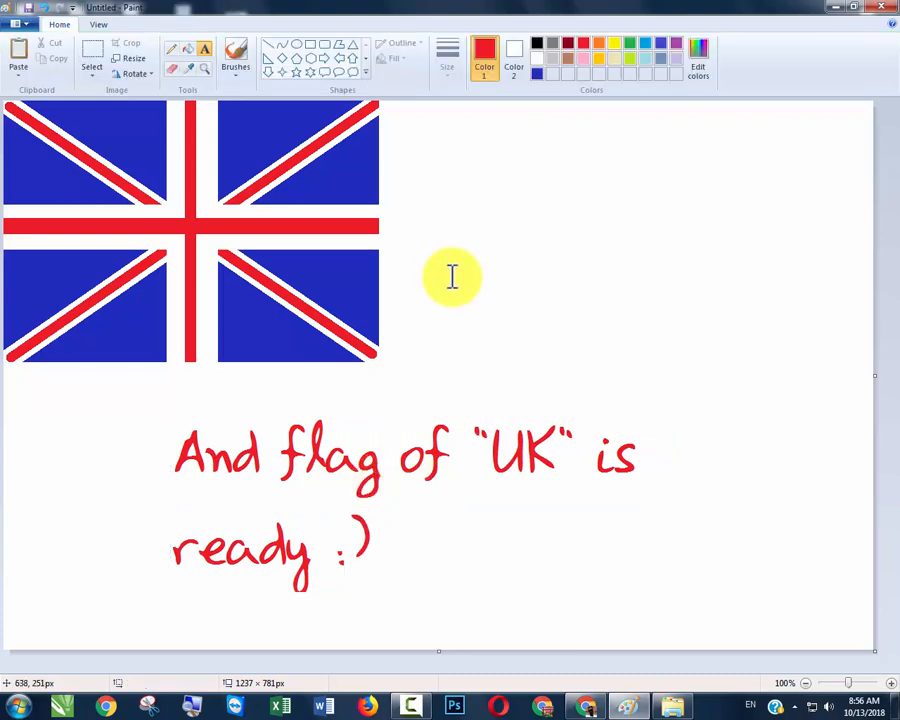
Open a new blank Paint window, keeping the UK flag drawing open, and maximize it.
key("alt+F4")
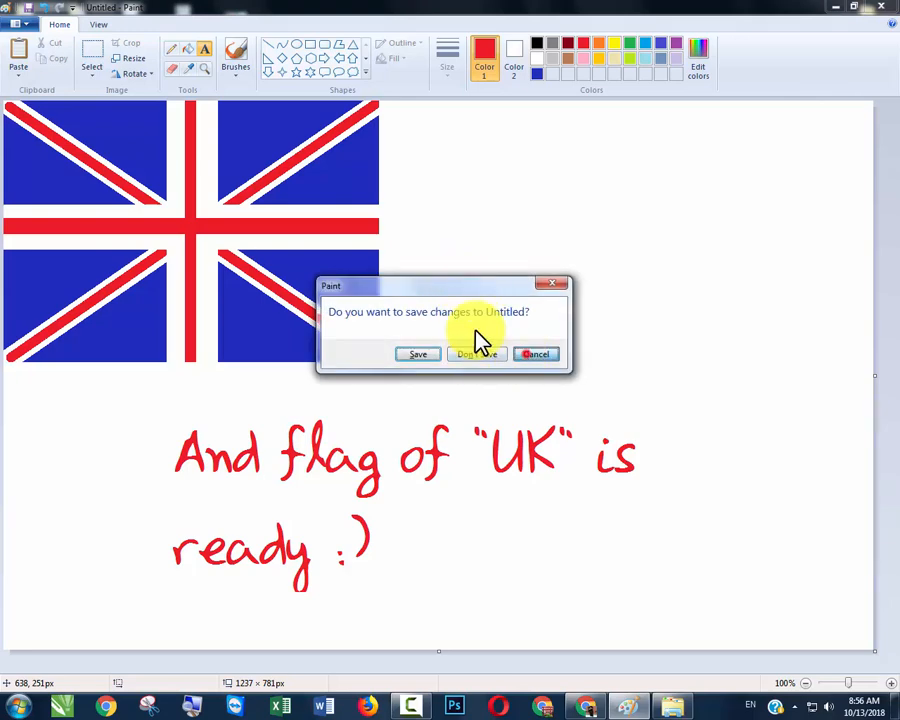
left_click(537, 354)
left_click(20, 706)
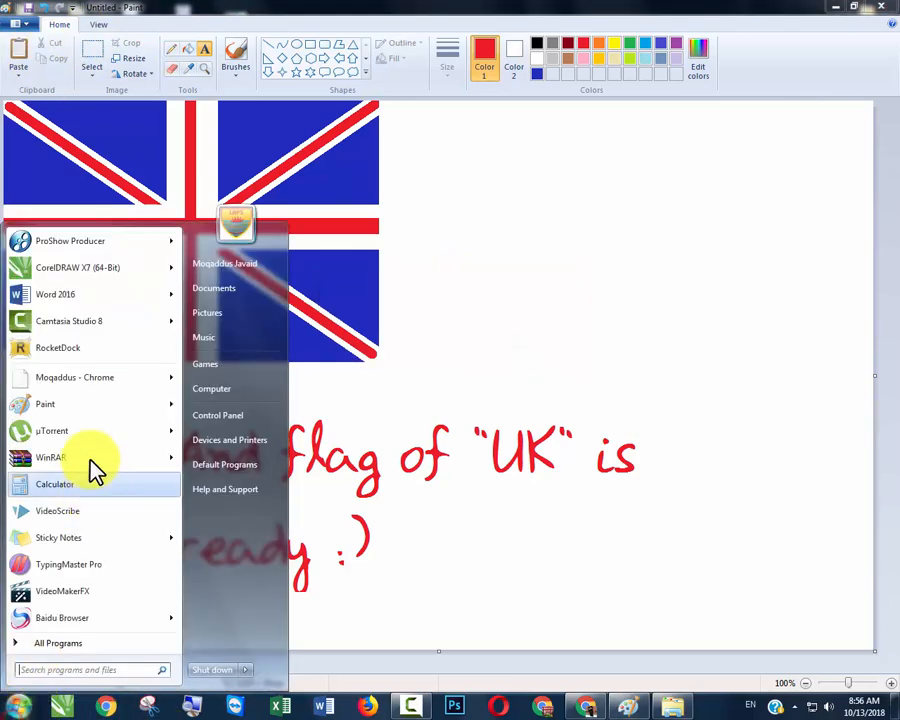
left_click(82, 410)
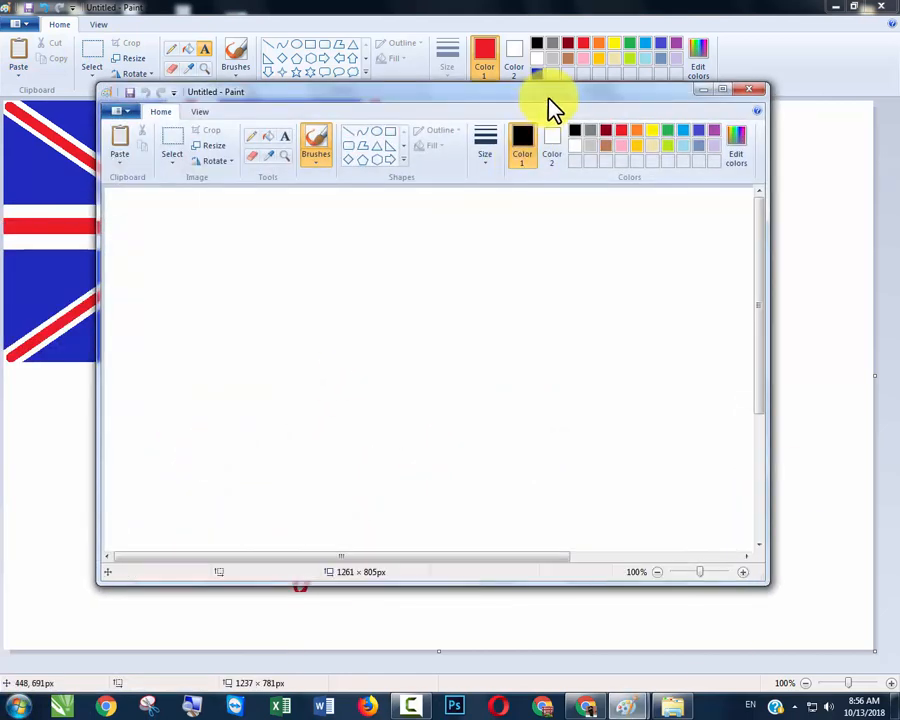
double_click(555, 108)
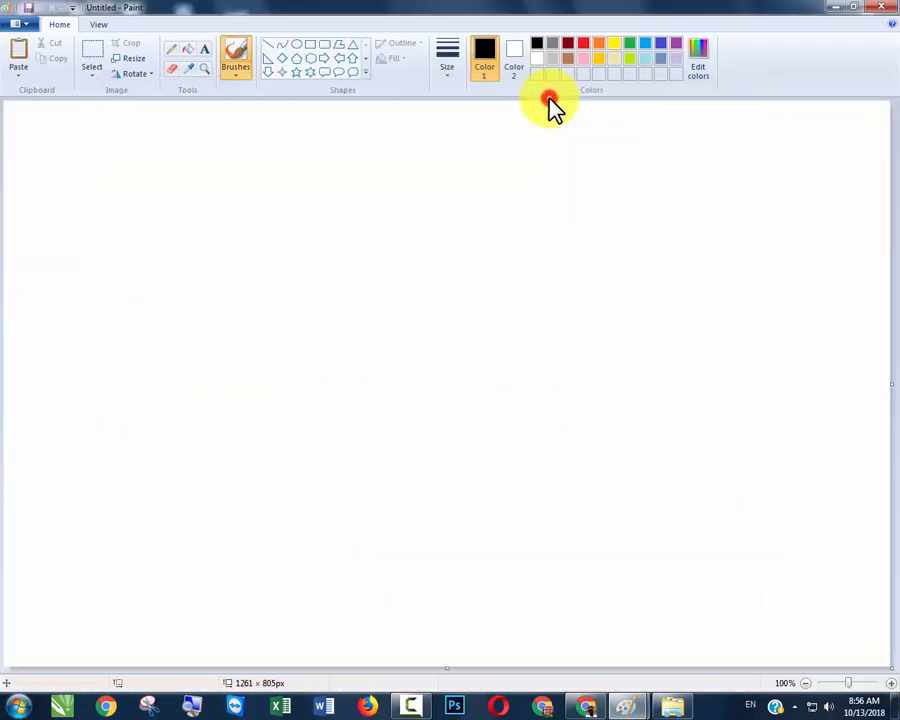
Draw a rectangle about 513 × 321 px in the middle of the canvas and fill its interior and outline with green.
left_click(310, 44)
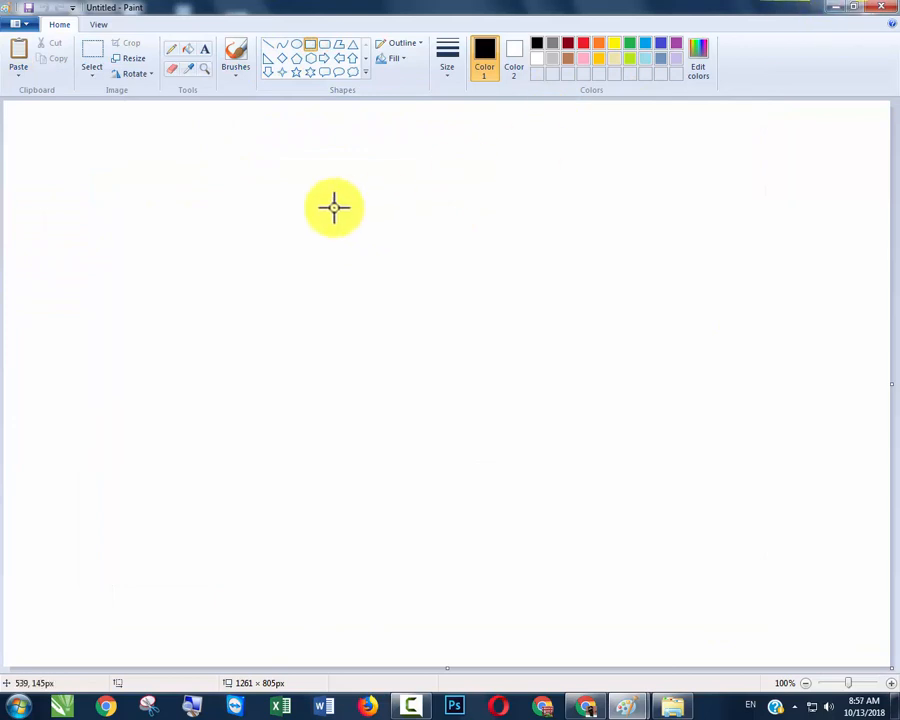
left_click_drag(262, 216, 623, 441)
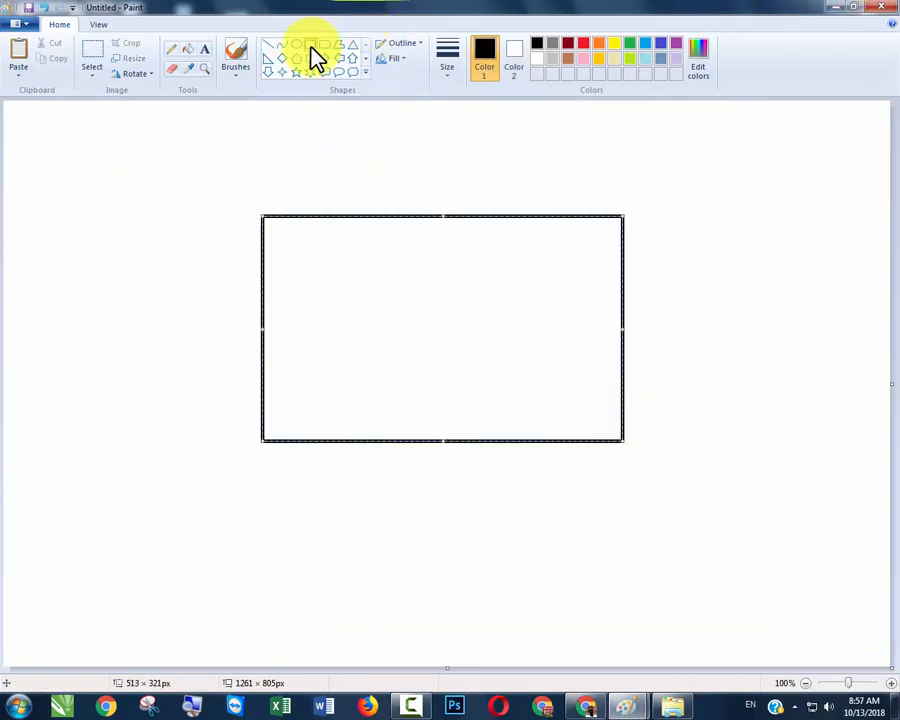
left_click(188, 48)
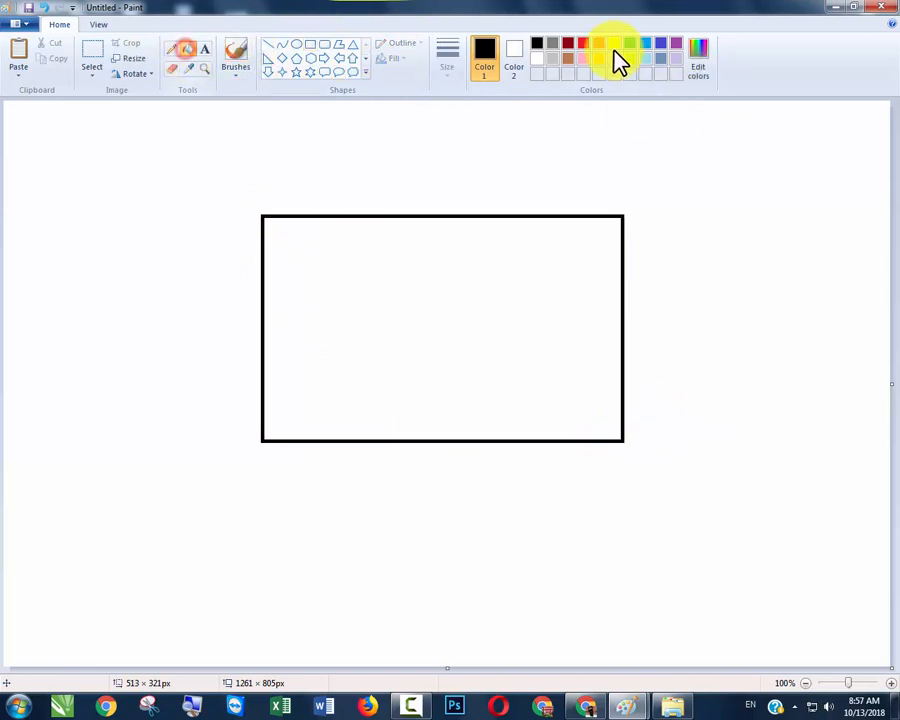
left_click(629, 43)
left_click(538, 252)
left_click(550, 216)
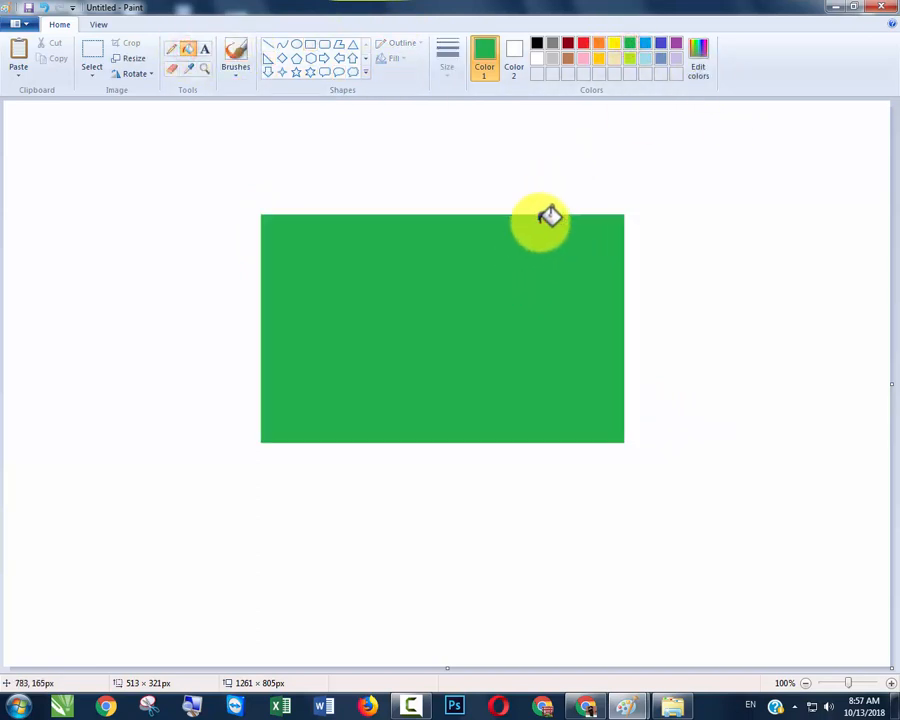
Draw a red circle about 158 × 158 px at the center of the green rectangle and fill it with red.
left_click(297, 46)
key("shift")
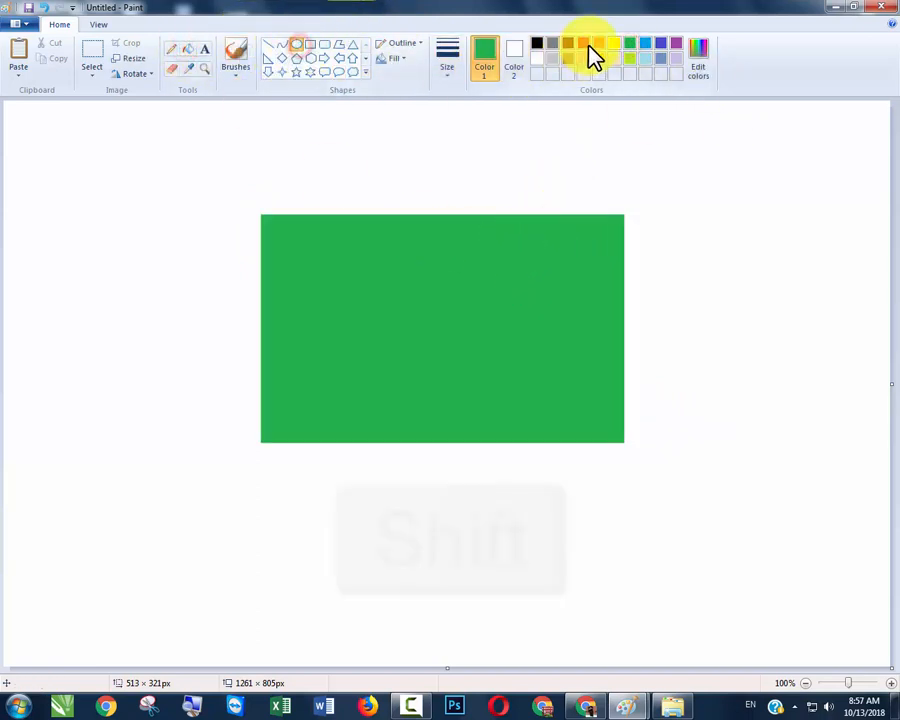
left_click(584, 43)
left_click_drag(397, 270, 504, 380)
left_click_drag(459, 343, 457, 339)
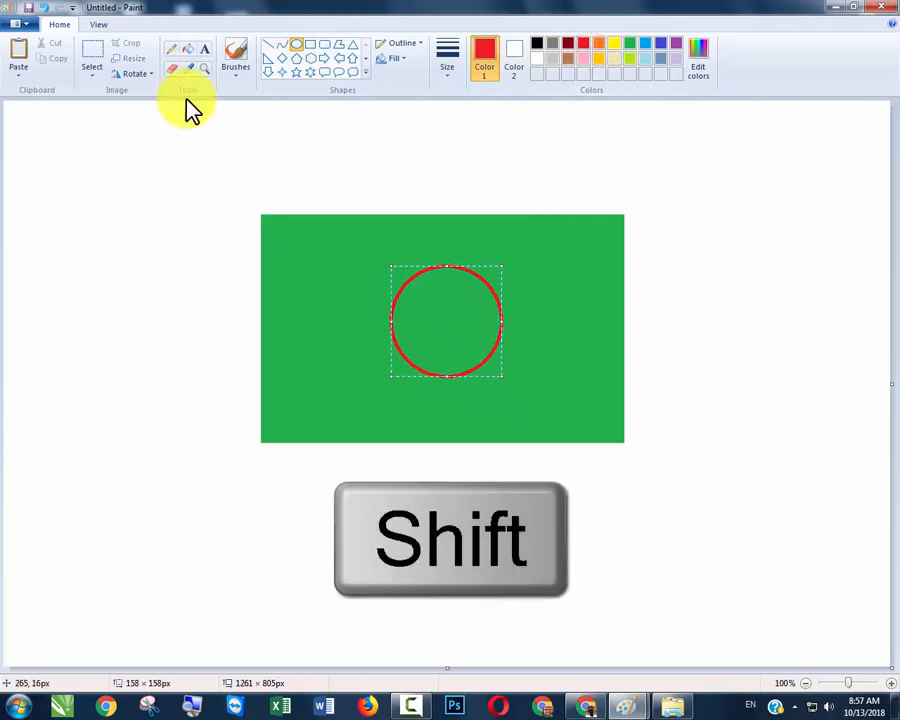
left_click(188, 50)
left_click(440, 318)
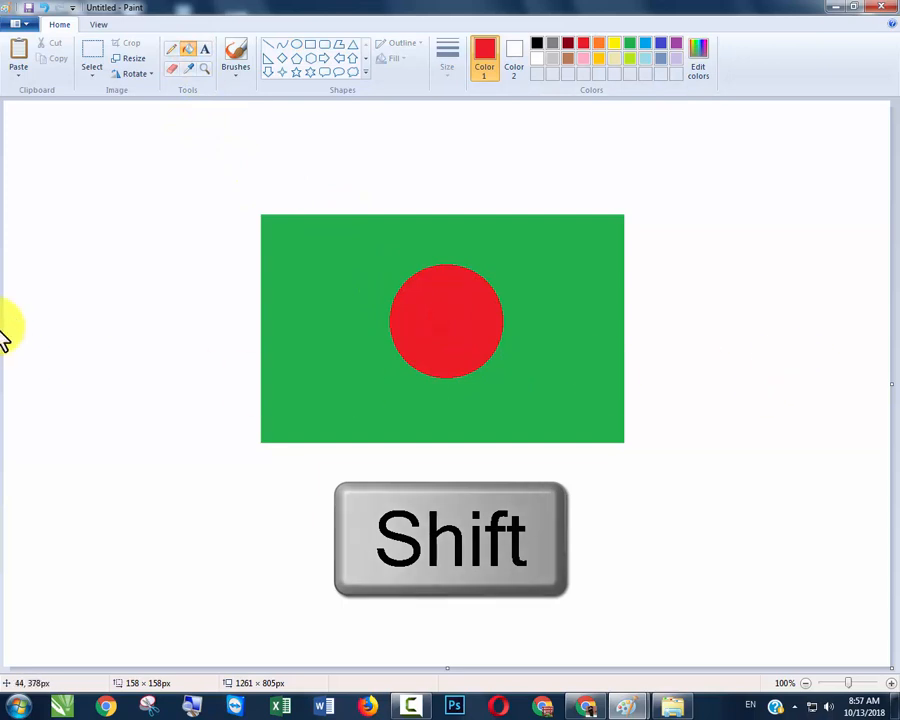
Add the red text 'Flag of bangladesh is ready :)' below the flag.
left_click(203, 50)
left_click(134, 487)
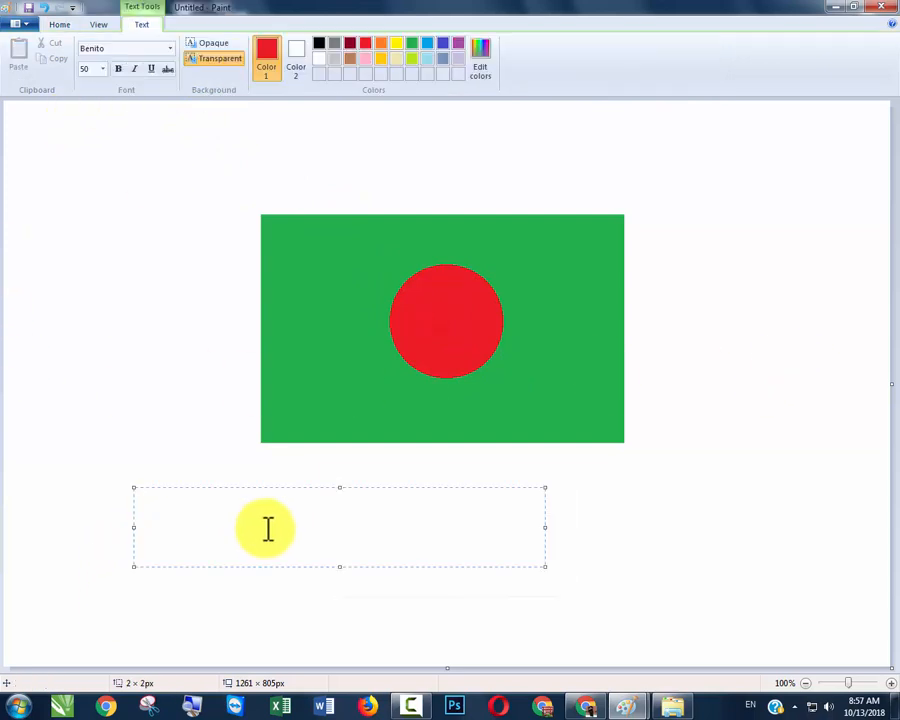
type("Flad")
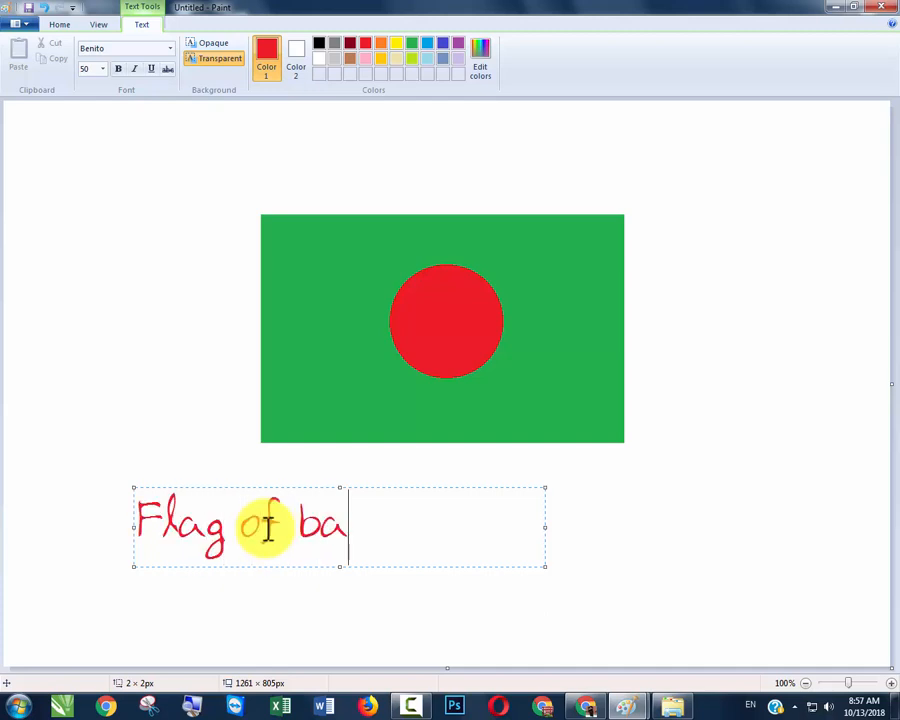
type(" of bangladesh")
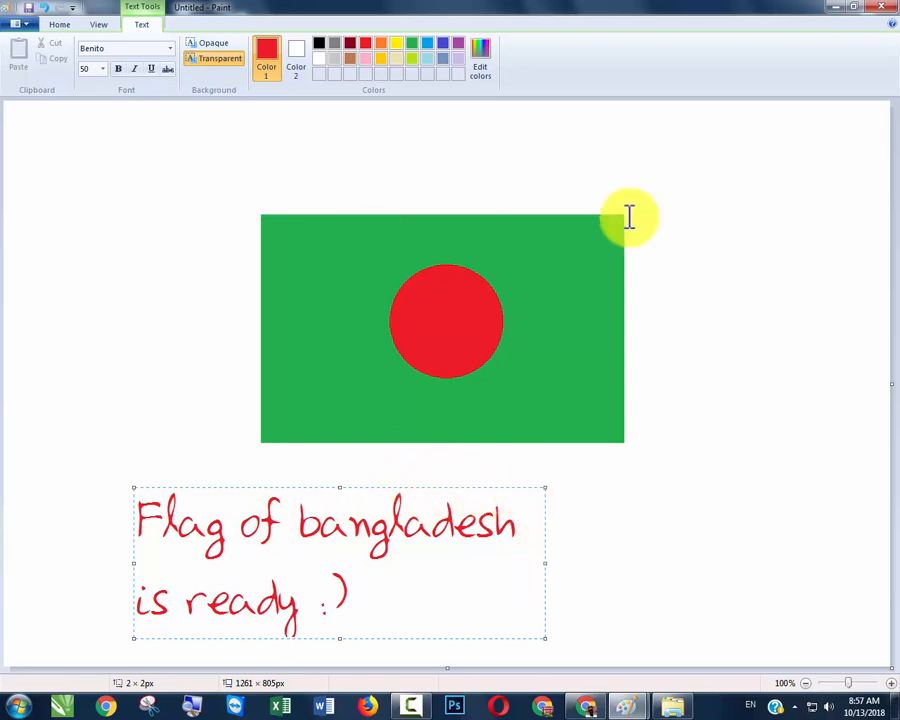
Open another blank Paint window for the next flag and maximize it.
left_click(8, 708)
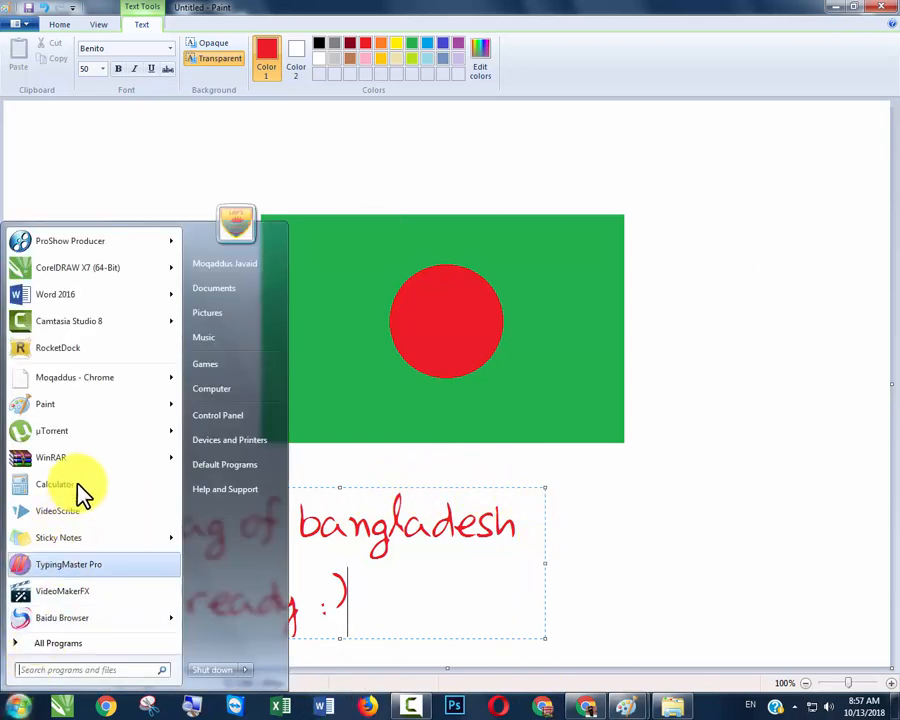
left_click(85, 414)
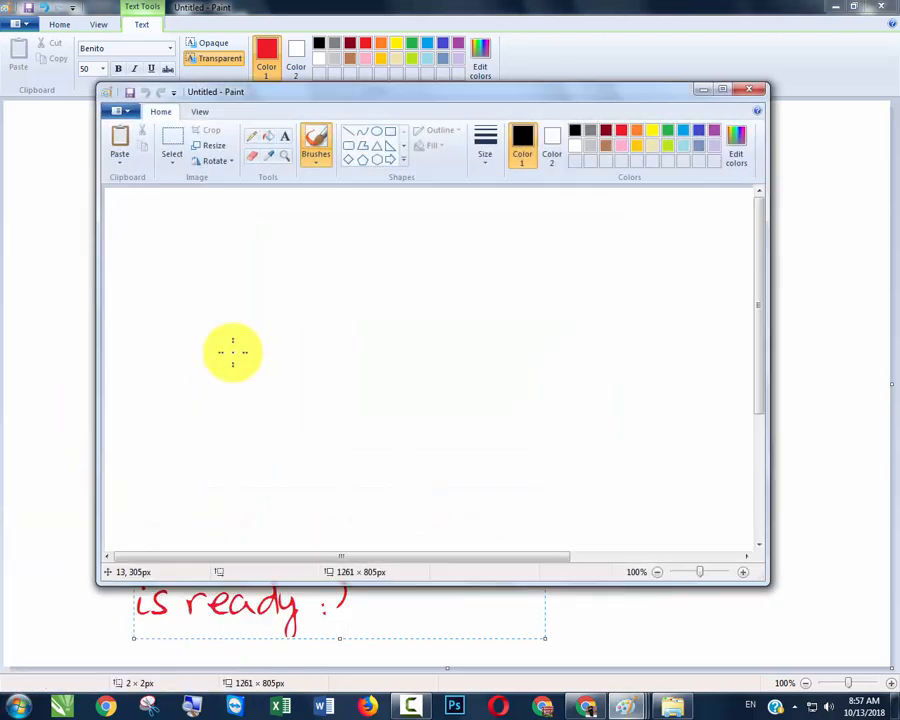
double_click(506, 92)
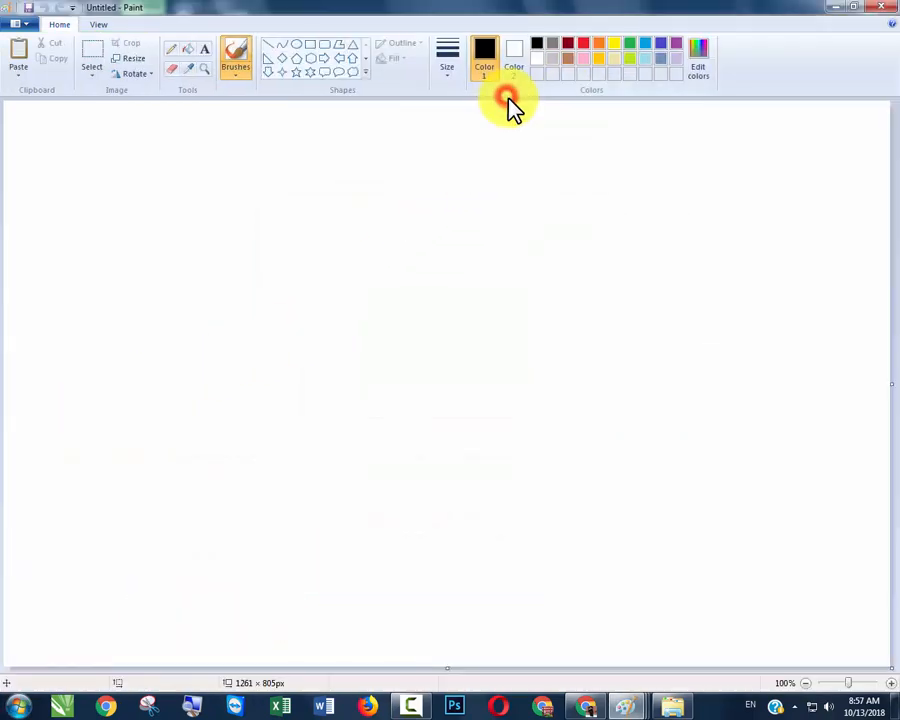
Draw a large black rectangle outline mid-canvas and divide off its left fifth with a very thin full-height vertical rectangle.
left_click(310, 44)
left_click_drag(252, 209, 647, 447)
left_click(552, 500)
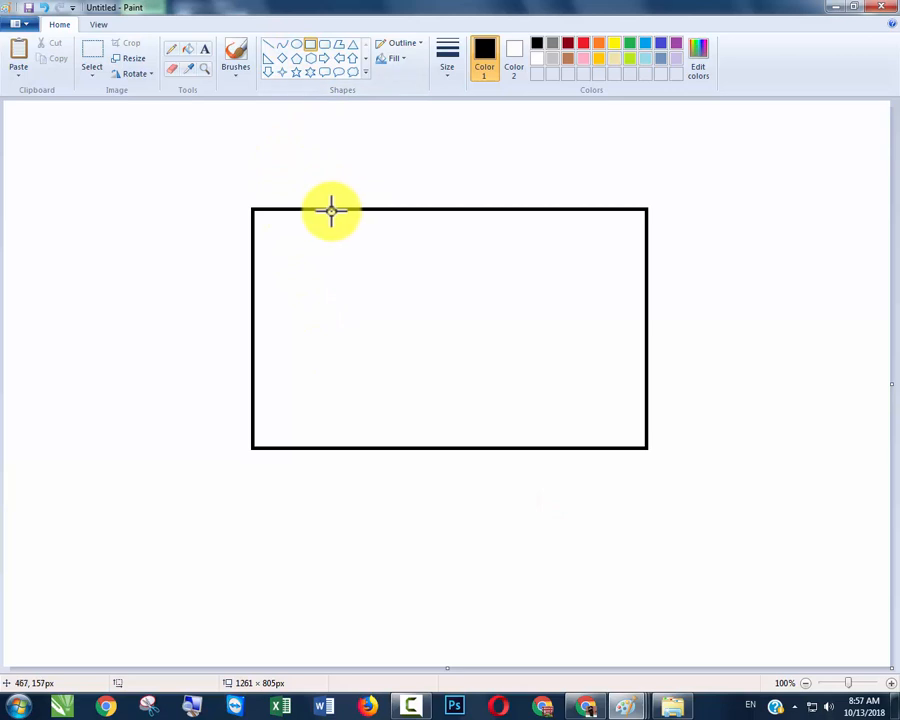
left_click_drag(331, 209, 331, 449)
left_click(417, 521)
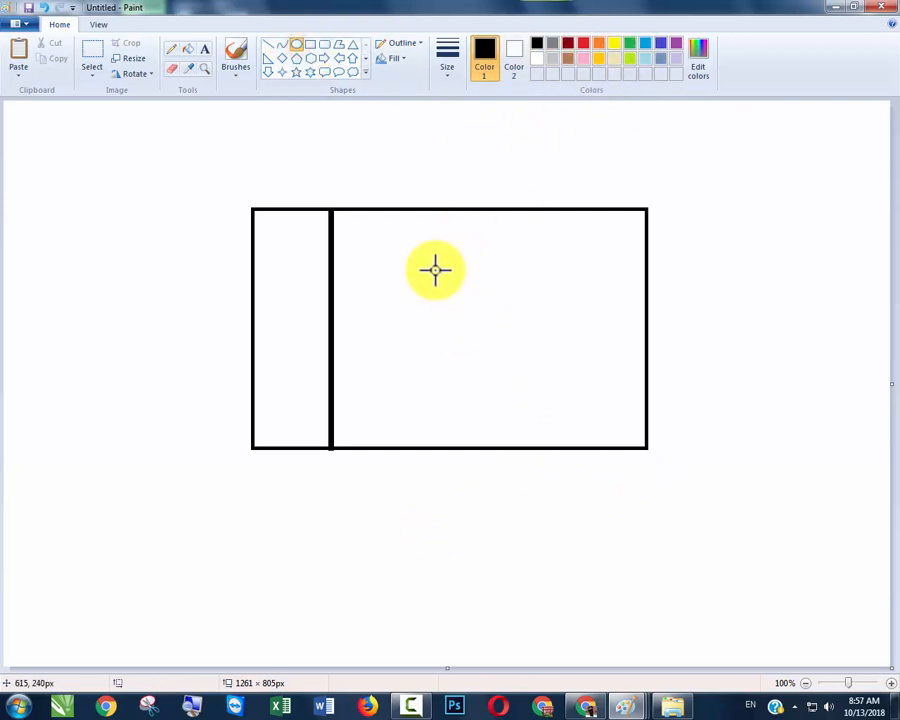
Draw a circle in the flag's wider section and overlap it with a second circle about 169 × 169 px, offset up and to the right.
mouse_move(434, 264)
left_mouse_down()
mouse_move(538, 404)
mouse_move(540, 392)
left_mouse_up()
left_click(761, 390)
left_click_drag(562, 251, 452, 396)
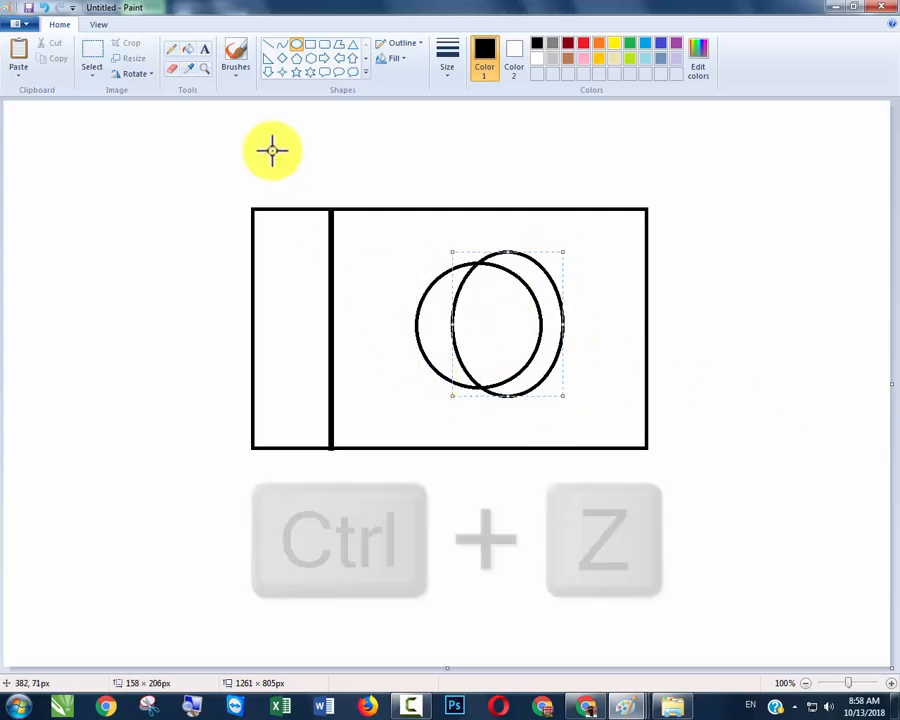
key("ctrl+z")
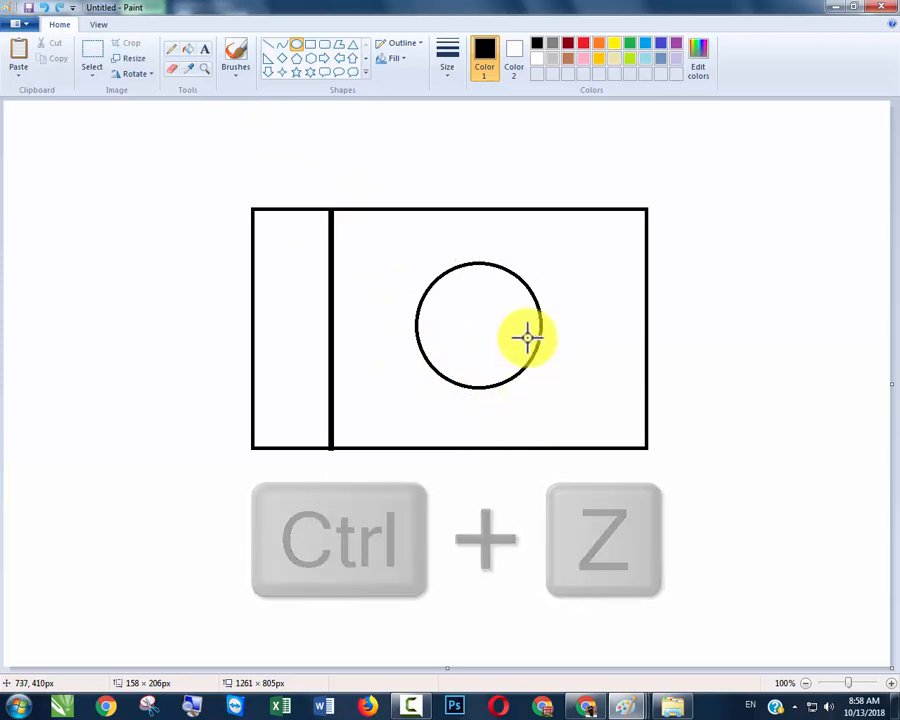
left_click_drag(566, 245, 446, 372)
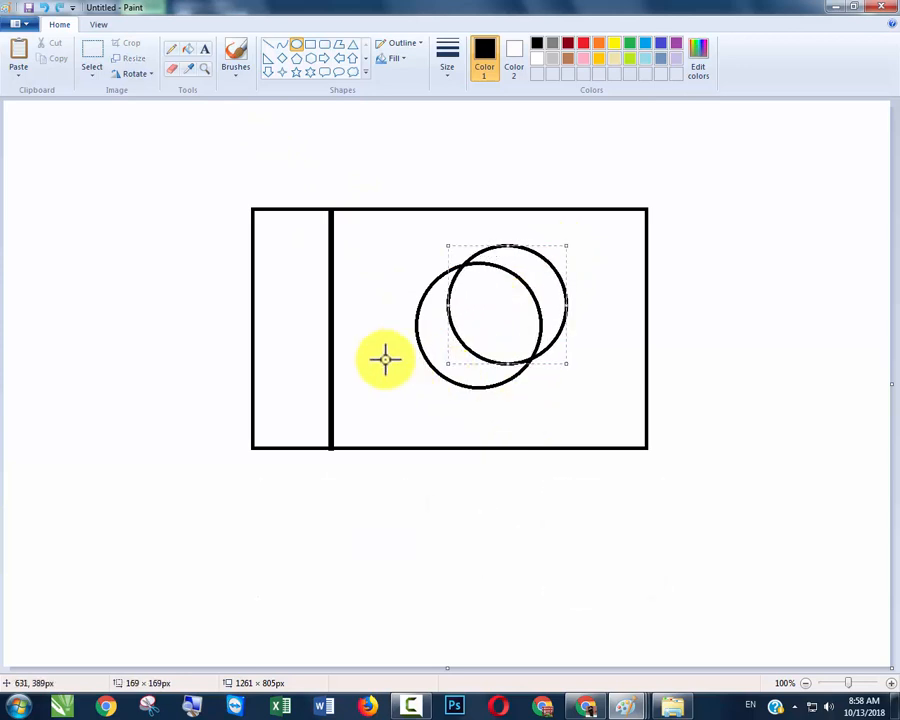
Erase the surplus arcs of the two circles to leave a crescent, and draw a five-pointed star about 66 × 66 px in its opening.
left_click(172, 68)
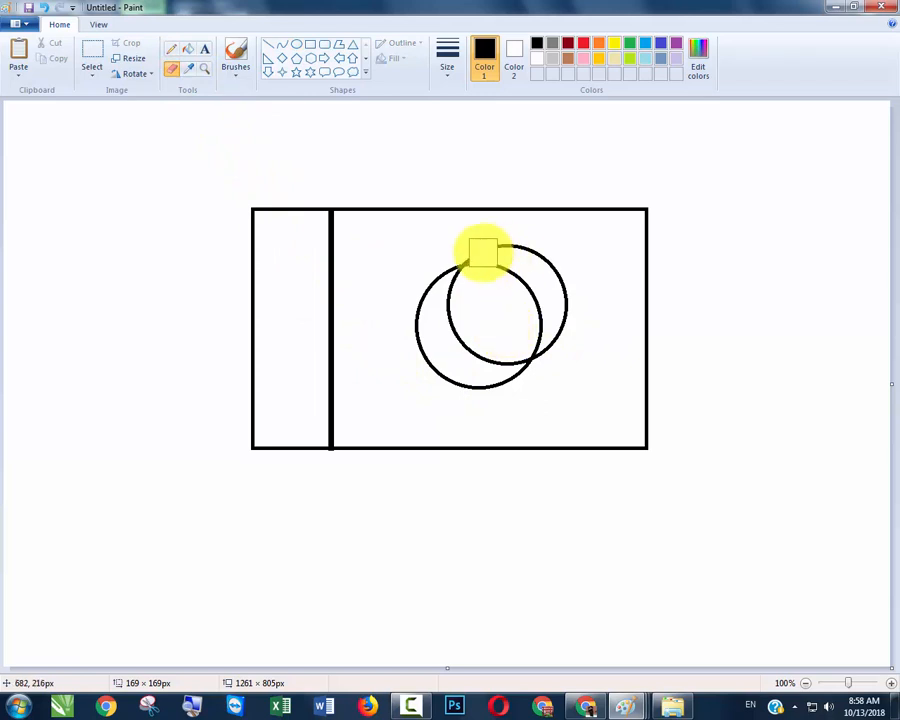
mouse_move(478, 254)
left_mouse_down()
mouse_move(521, 257)
mouse_move(513, 269)
mouse_move(522, 271)
mouse_move(547, 255)
mouse_move(536, 288)
mouse_move(550, 352)
mouse_move(544, 339)
mouse_move(569, 294)
mouse_move(505, 264)
left_mouse_up()
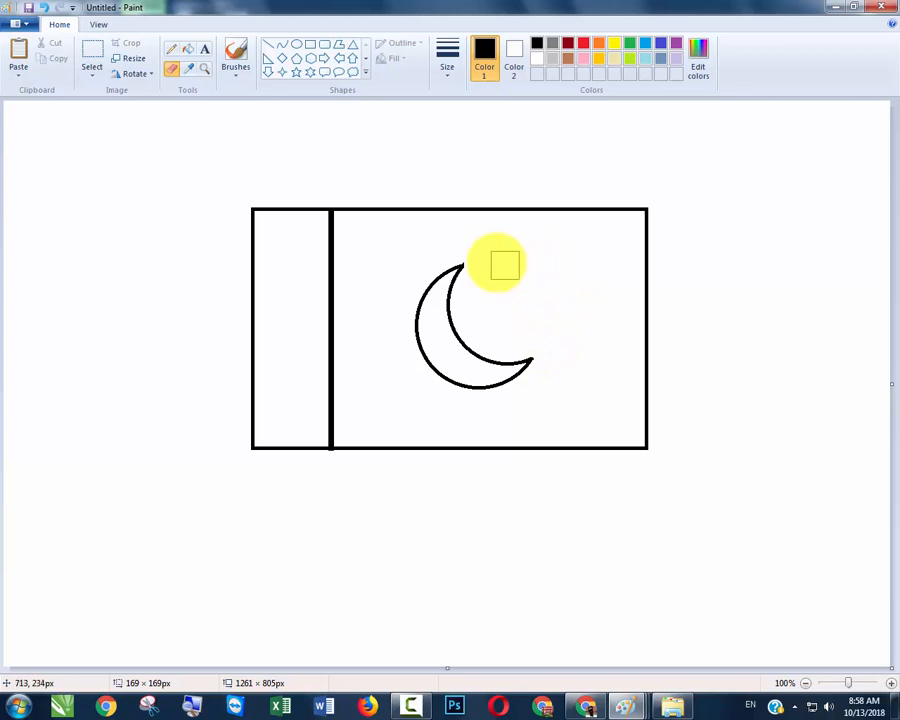
left_click(474, 249)
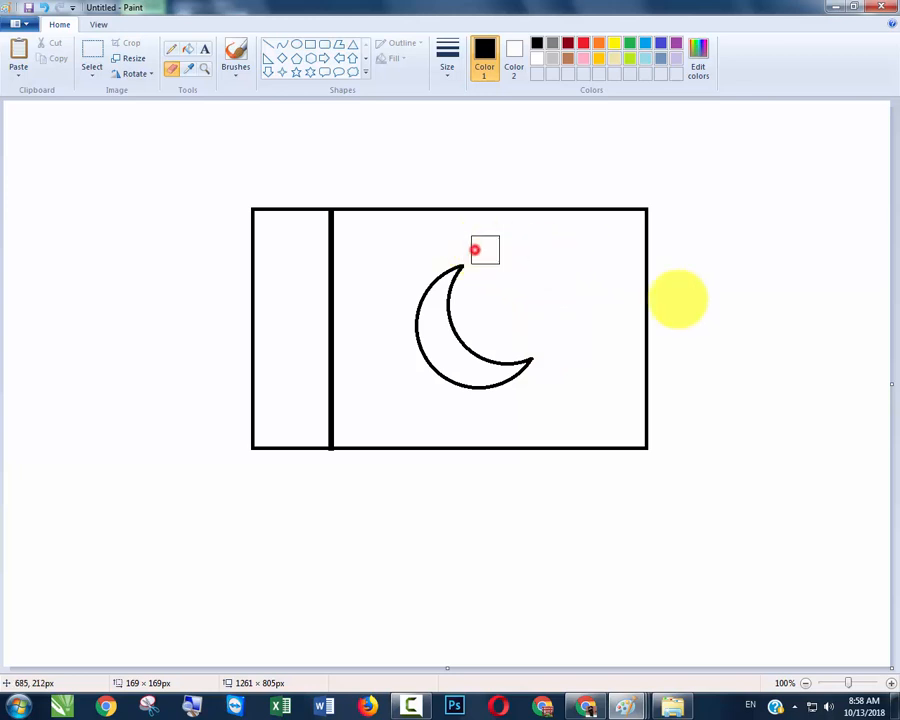
left_click(296, 72)
left_click_drag(477, 292, 523, 337)
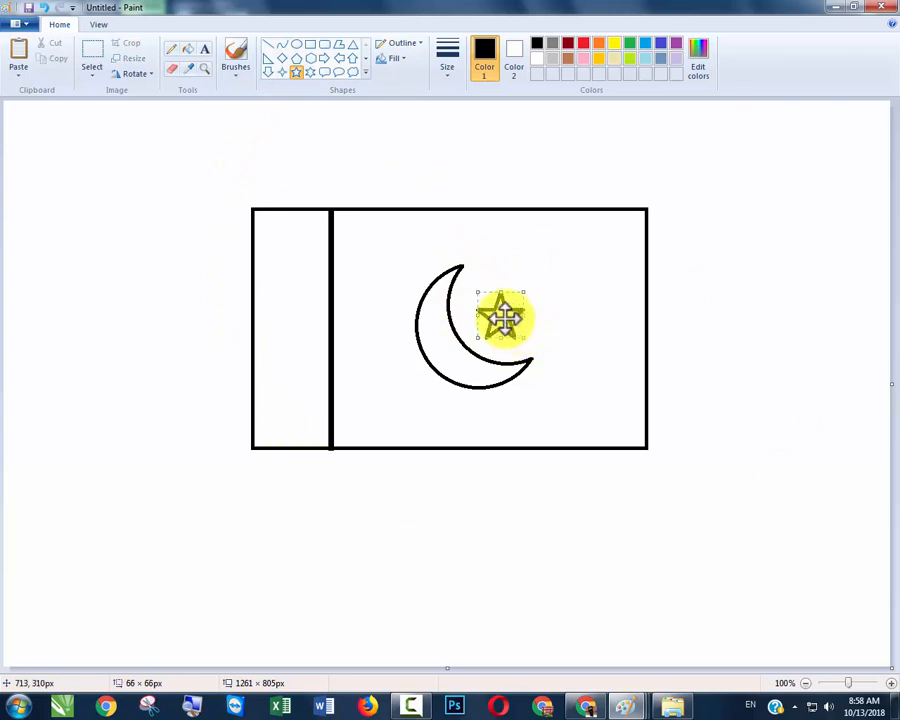
Fill the flag's wider section and the outlines of the crescent and star with green, leaving their interiors white.
left_click(189, 48)
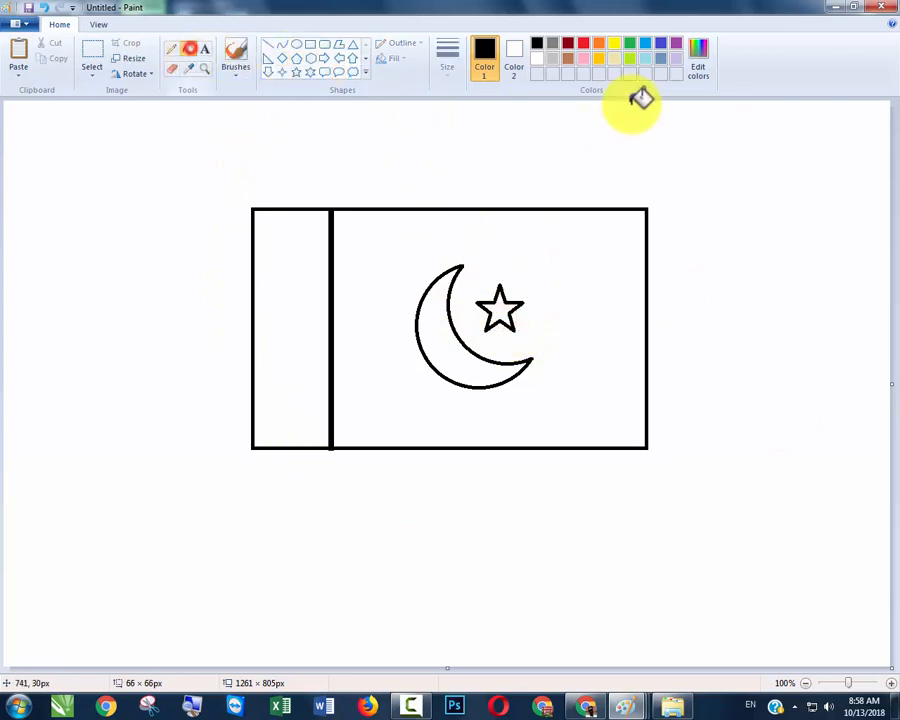
left_click(629, 44)
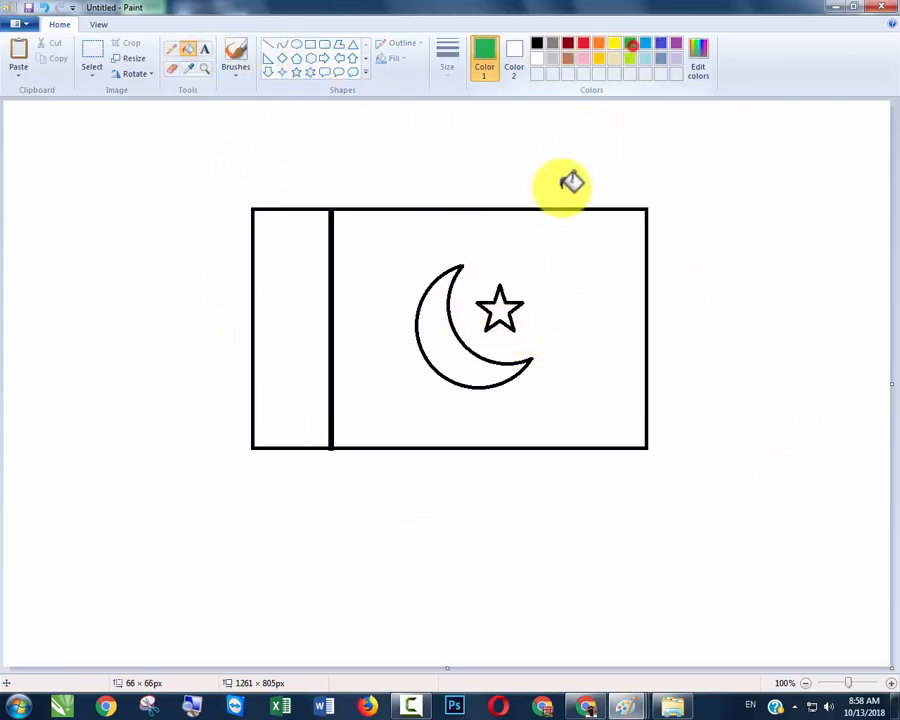
left_click(445, 291)
left_click(507, 251)
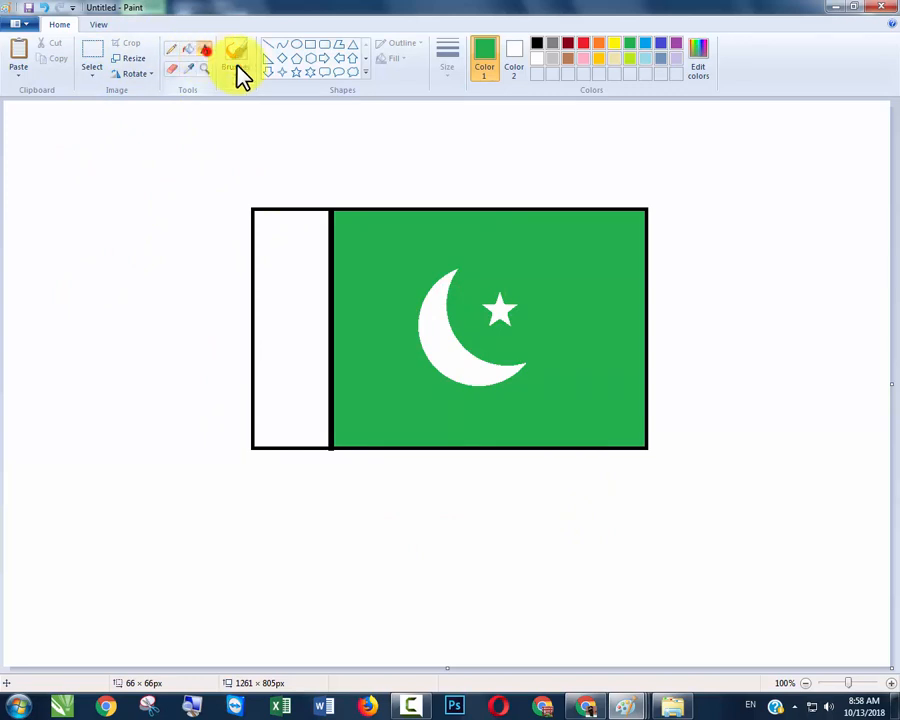
Add the green caption "Flag of our beloved pakistan is ready :)" below the flag and widen its text box to about 1061 px.
left_click(112, 508)
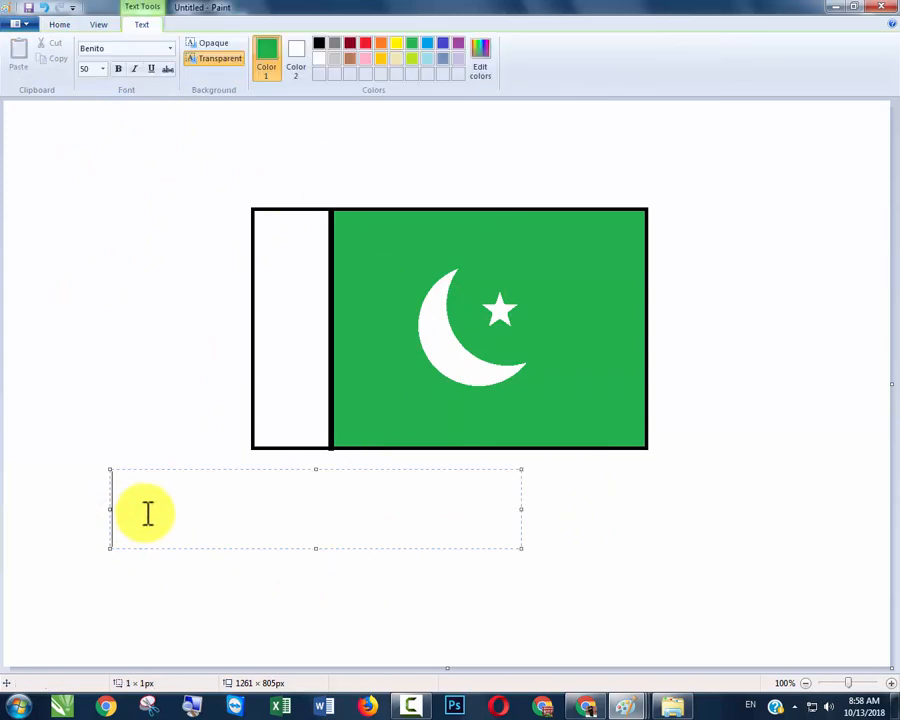
type("Flag ")
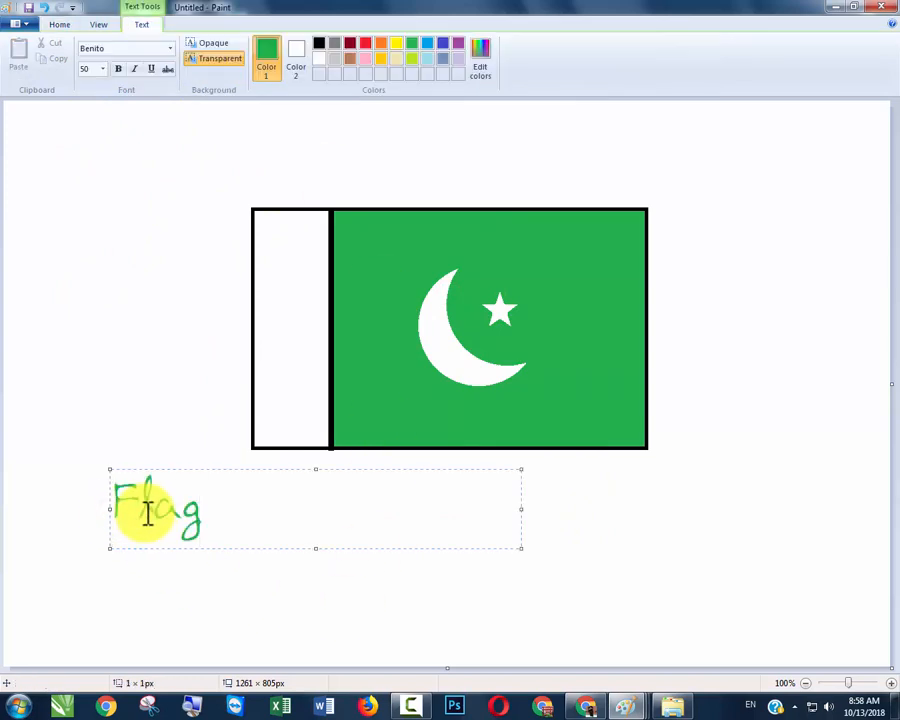
type("of ")
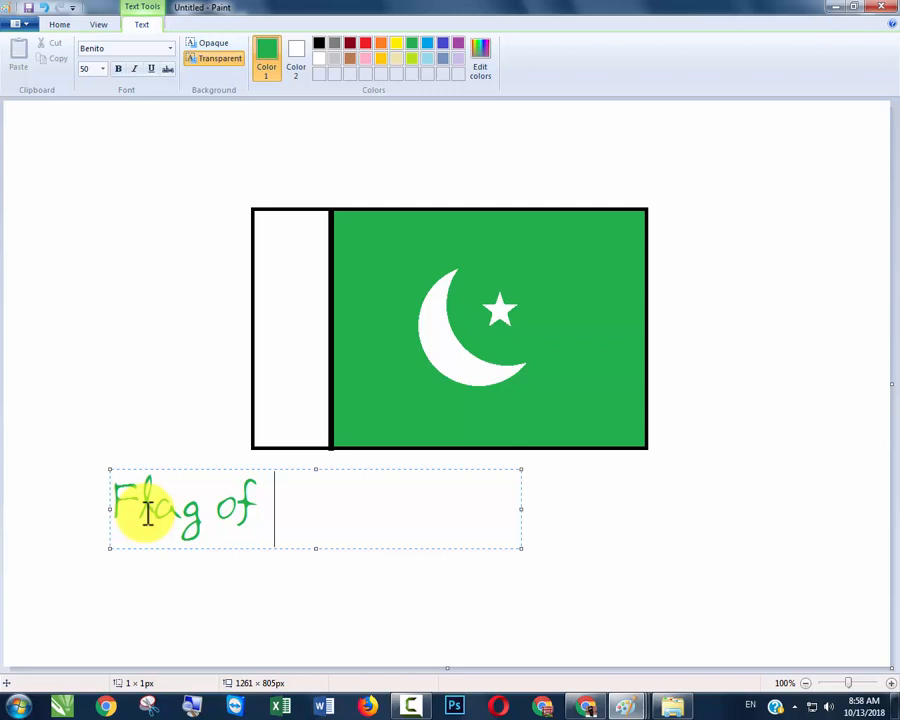
type("our")
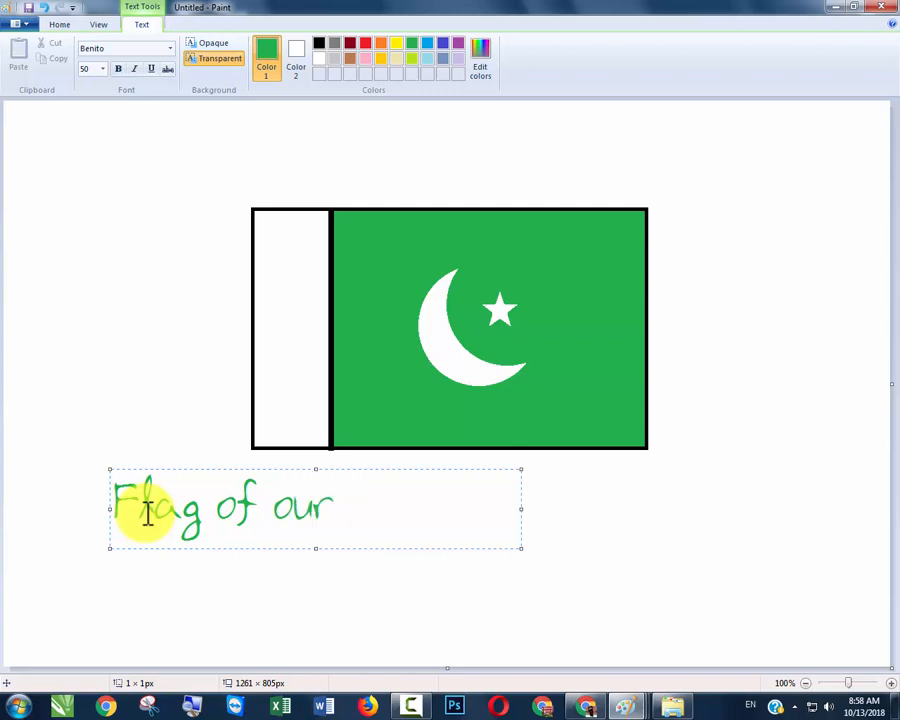
type(" beloved ")
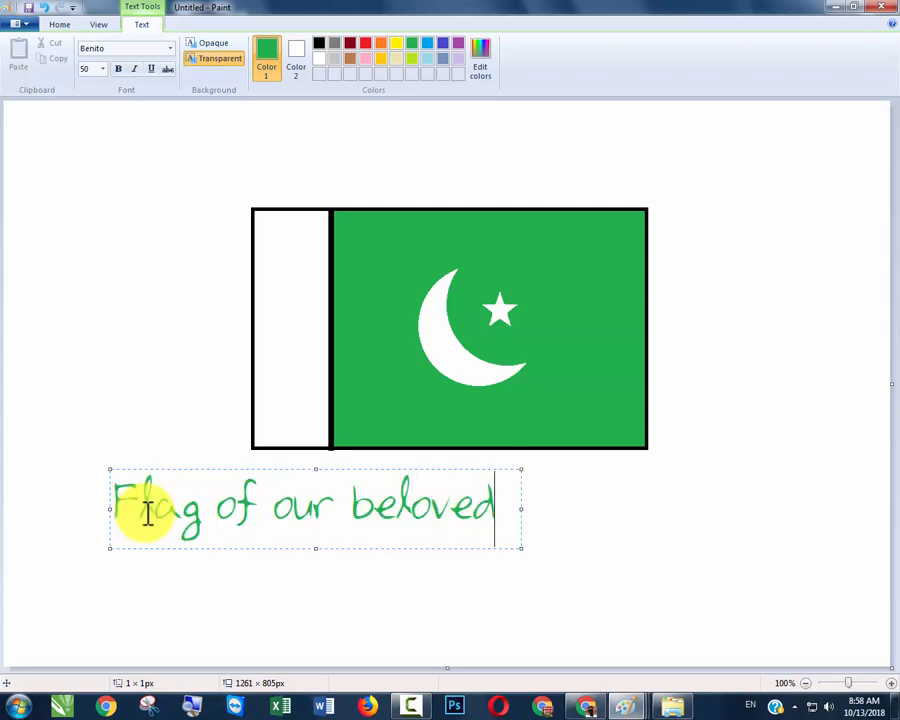
type("pakistan is ready :")
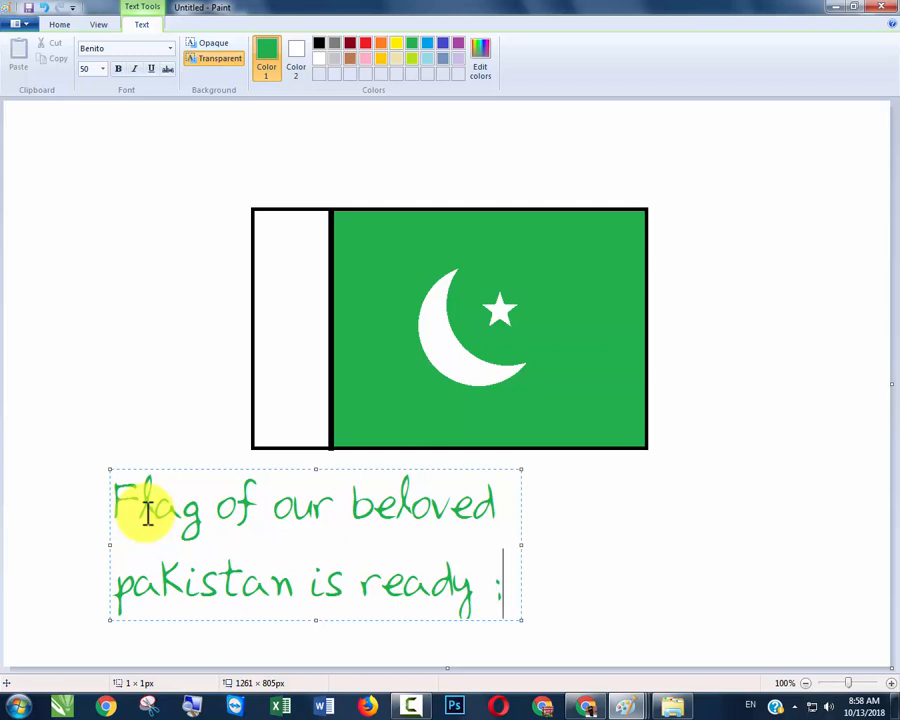
type(")")
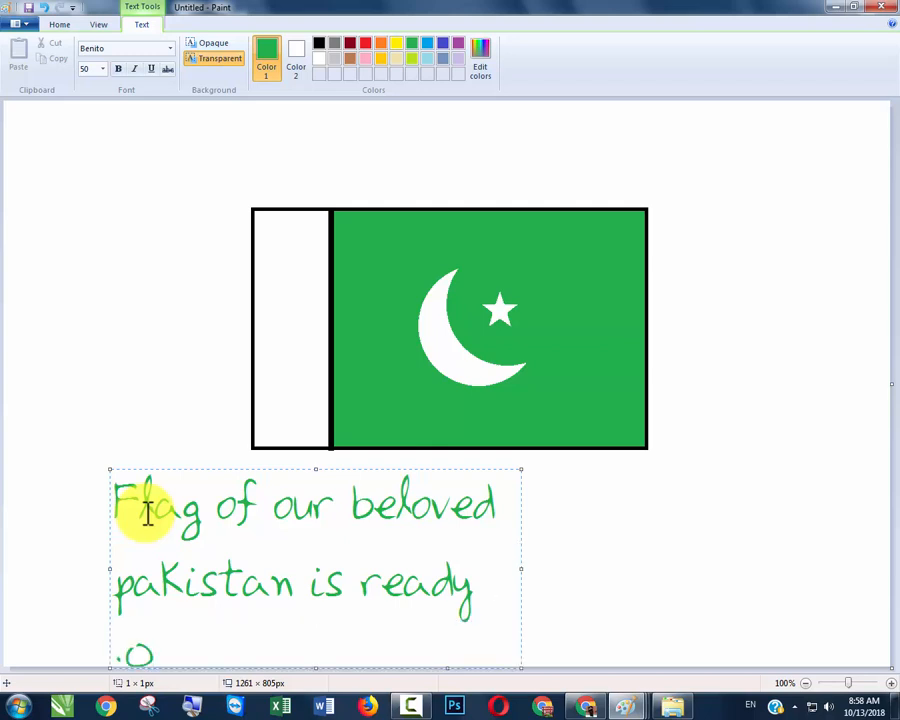
key("Return")
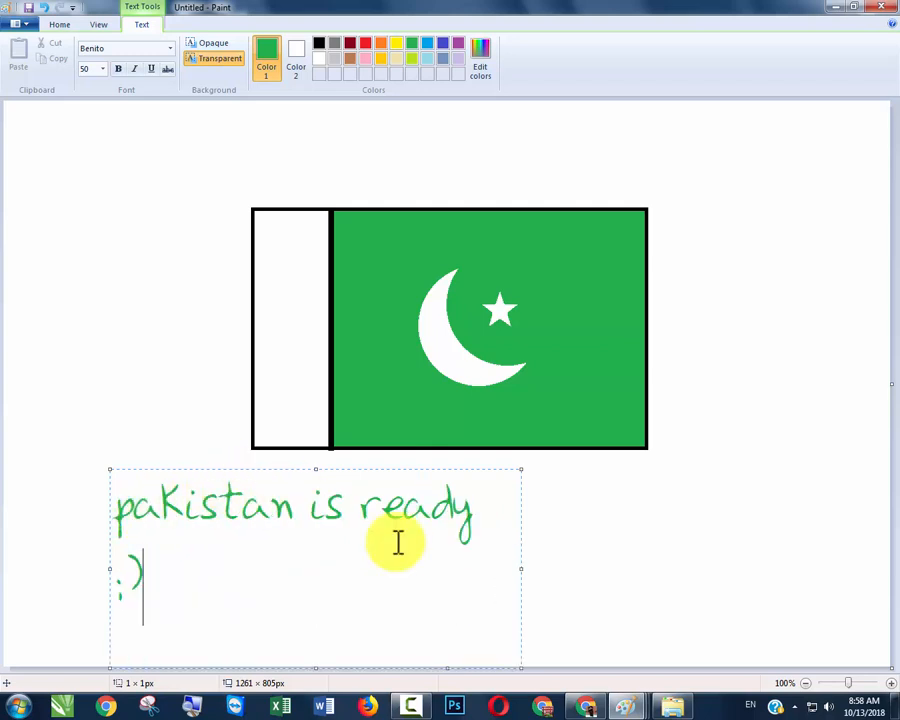
mouse_move(520, 569)
left_mouse_down()
mouse_move(804, 553)
mouse_move(852, 561)
left_mouse_up()
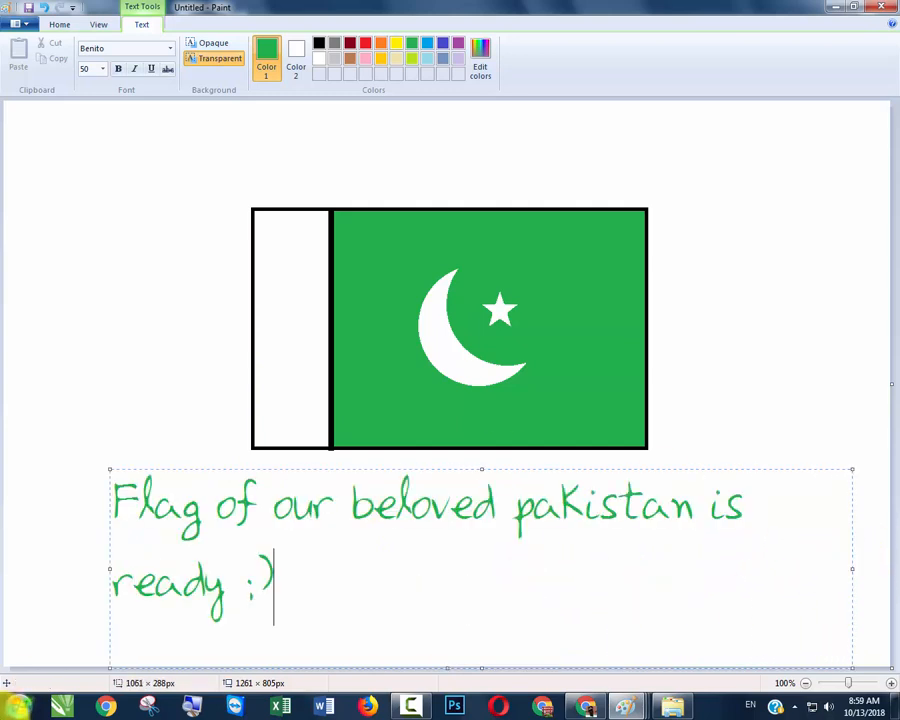
Open another blank Paint window and maximize it.
key("super")
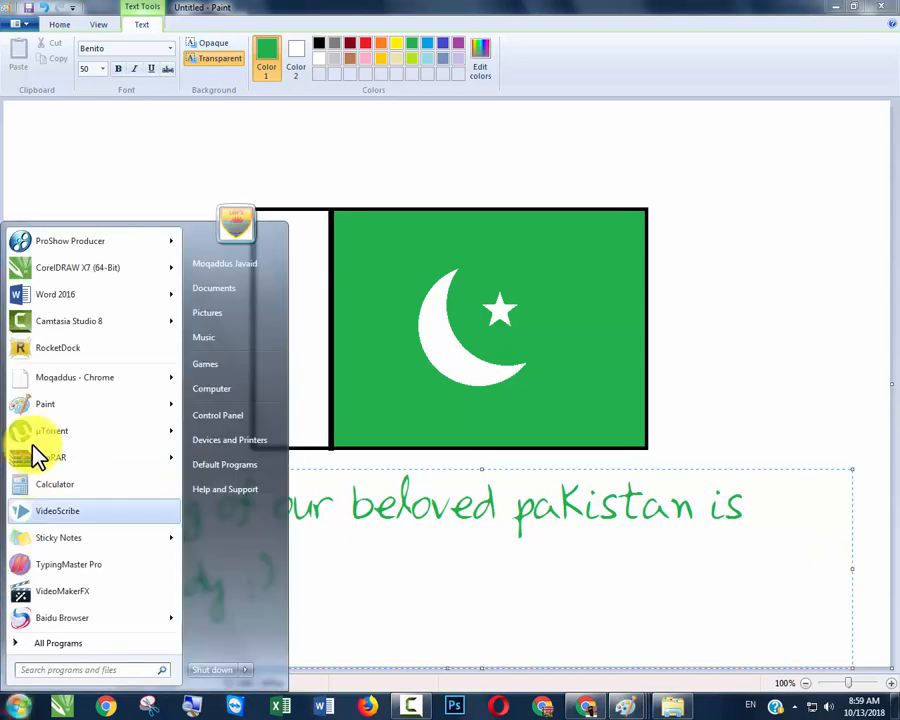
left_click(44, 412)
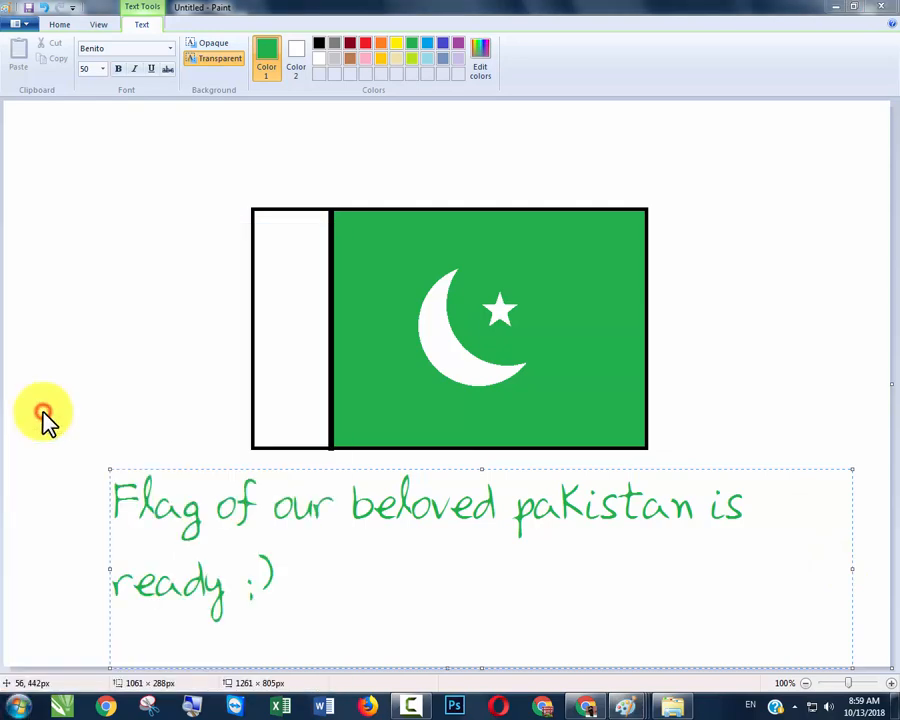
double_click(388, 91)
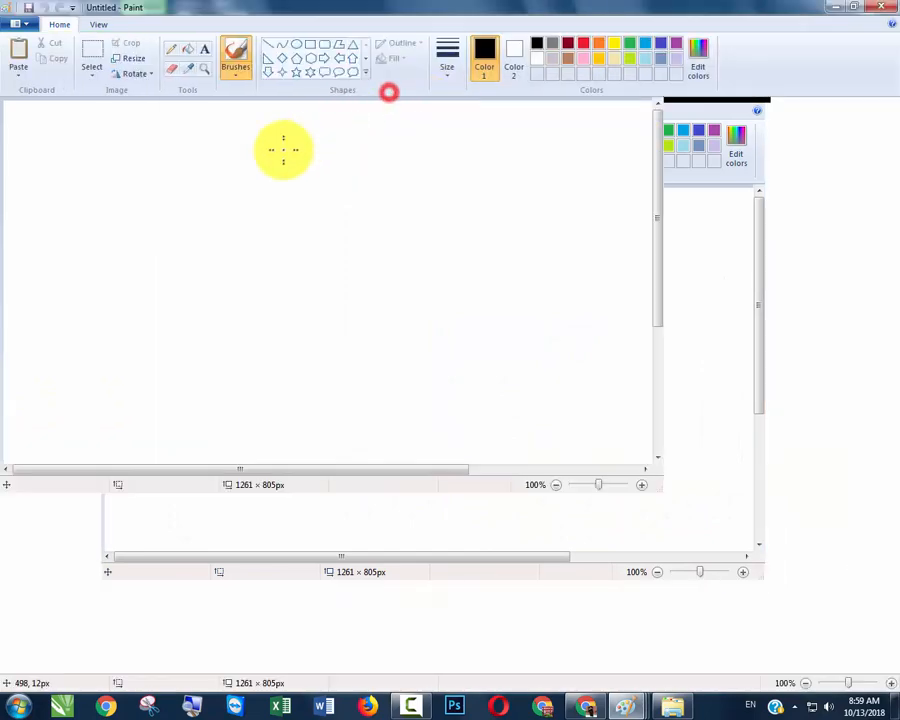
Add the black heading "& the last but not the least..." along the canvas's upper edge, widening the text box to fit it on one line.
left_click(203, 48)
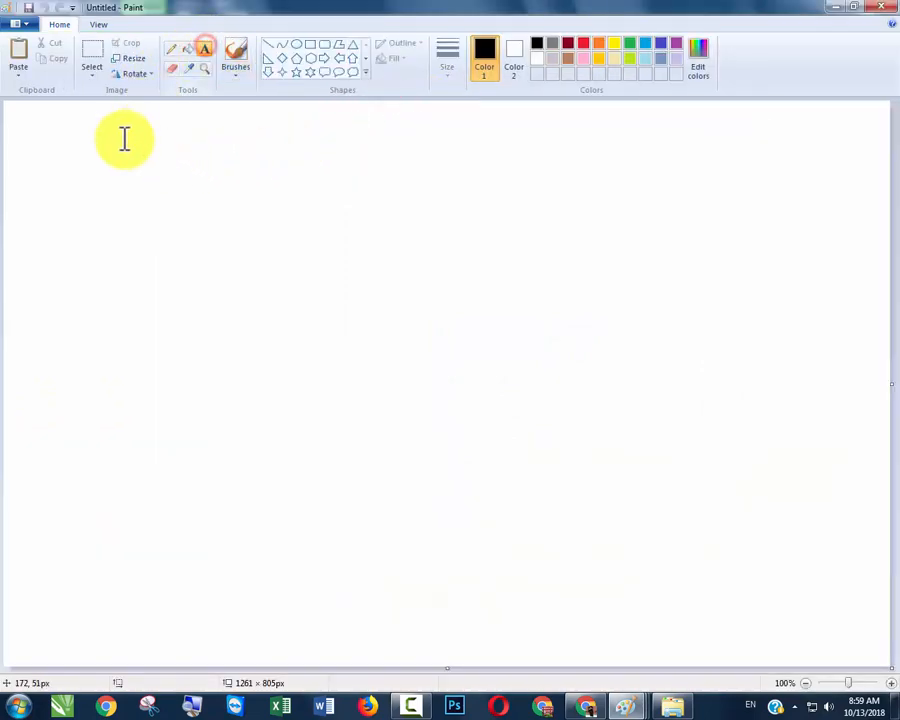
left_click(124, 138)
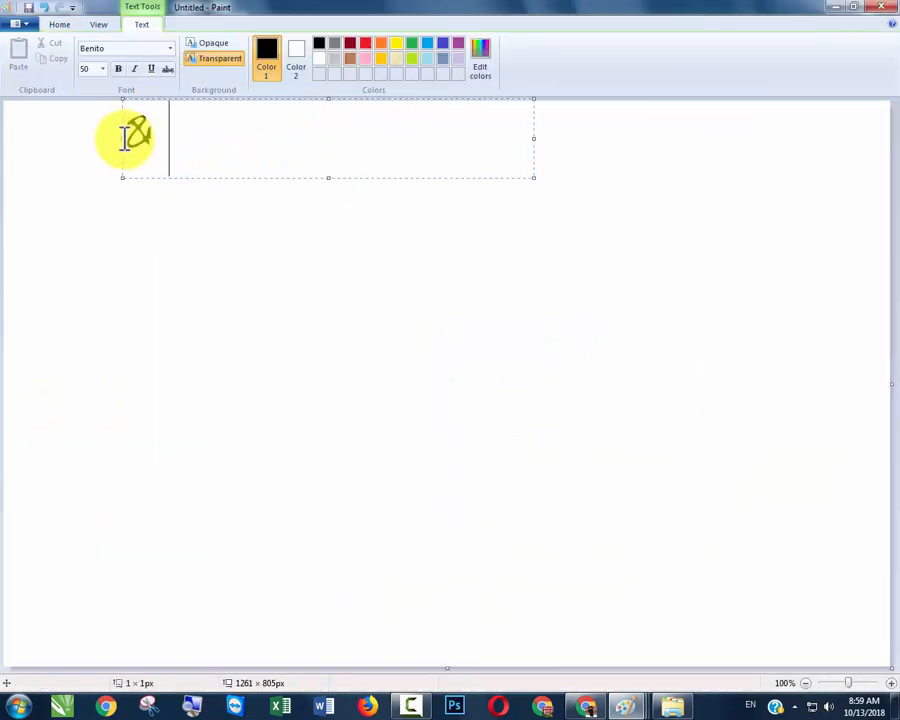
type("the last")
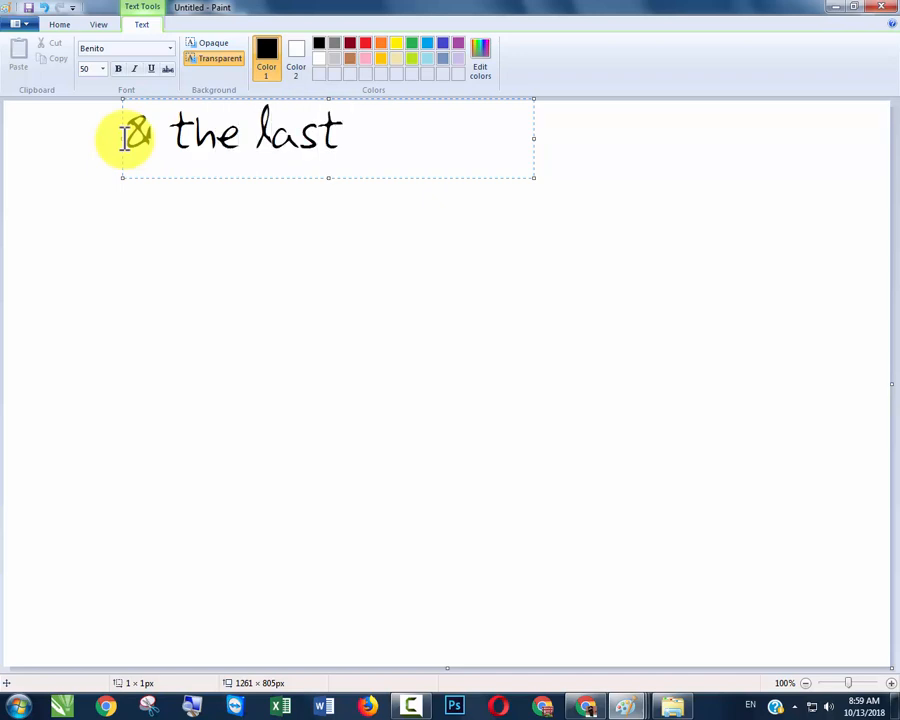
type(" one ")
type(" but ")
type("not the least...")
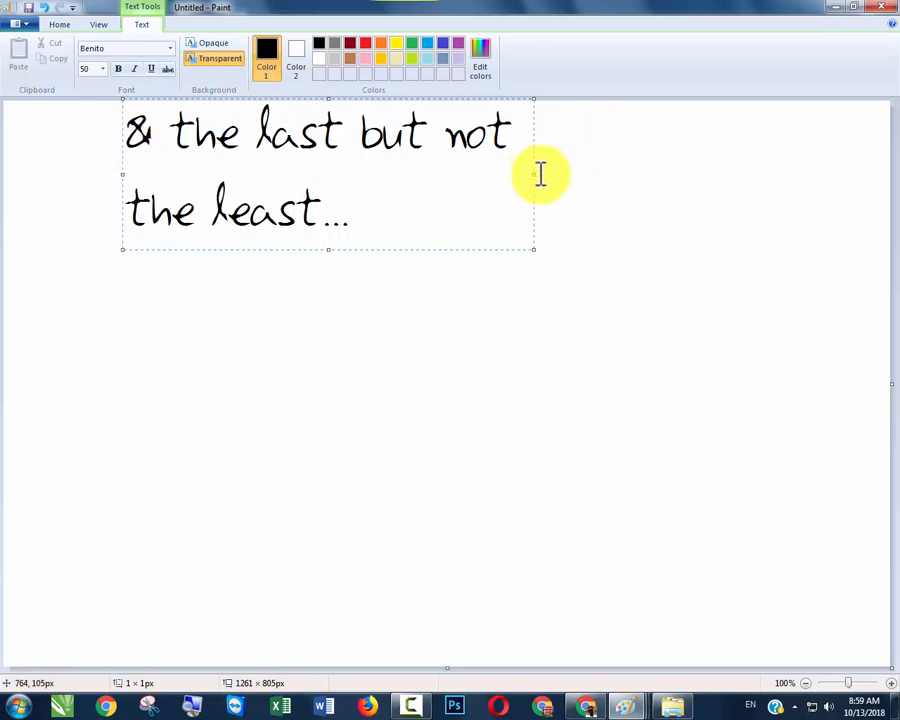
left_click_drag(534, 175, 777, 177)
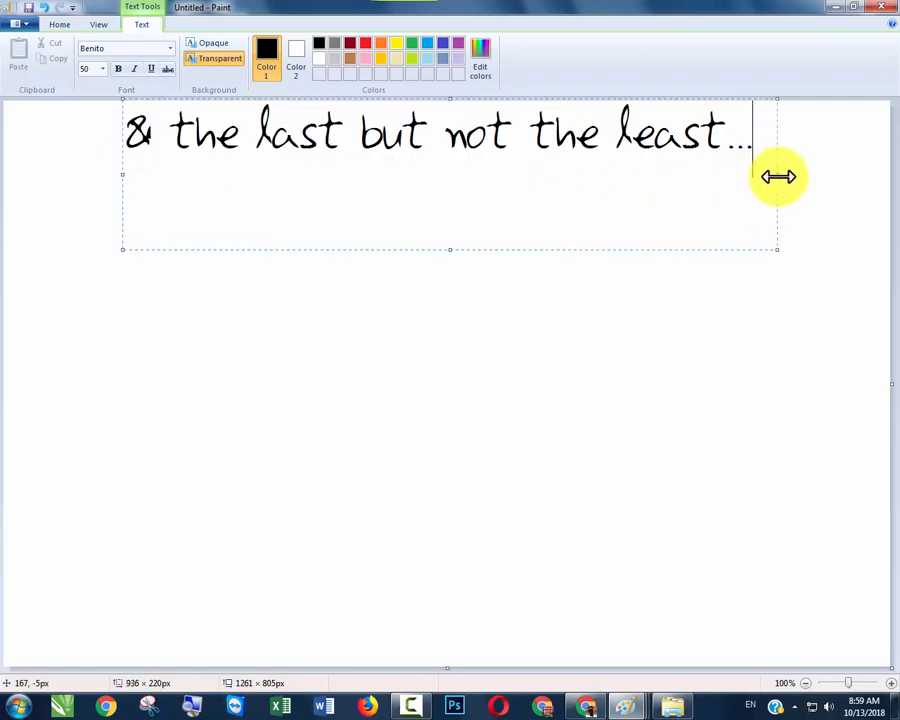
left_click(594, 375)
Draw a large black rectangle outline mid-canvas below the heading as the flag's frame.
left_click(310, 44)
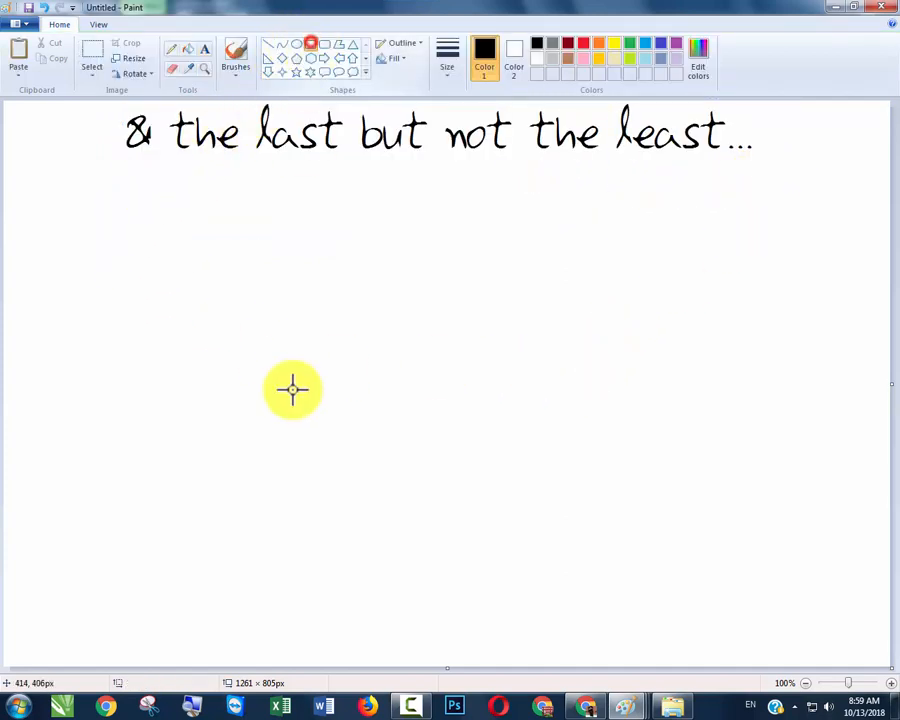
mouse_move(260, 265)
left_mouse_down()
mouse_move(261, 277)
mouse_move(572, 486)
mouse_move(644, 484)
mouse_move(642, 516)
left_mouse_up()
left_click(730, 380)
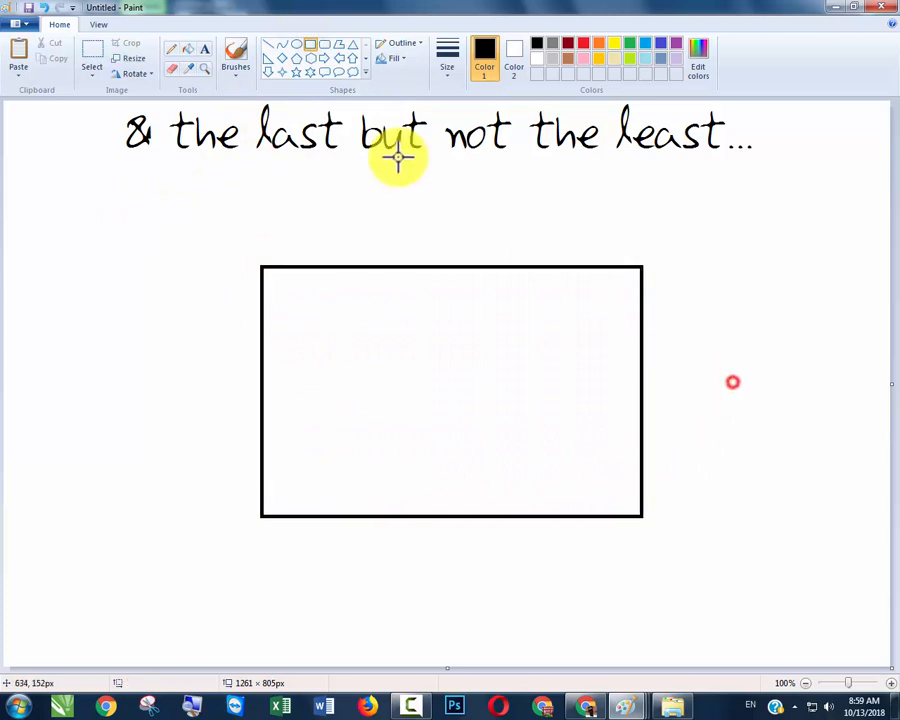
Draw an orange rectangle about 542 × 116 px over the flag frame's upper third, and switch the drawing colour to green.
left_click(598, 45)
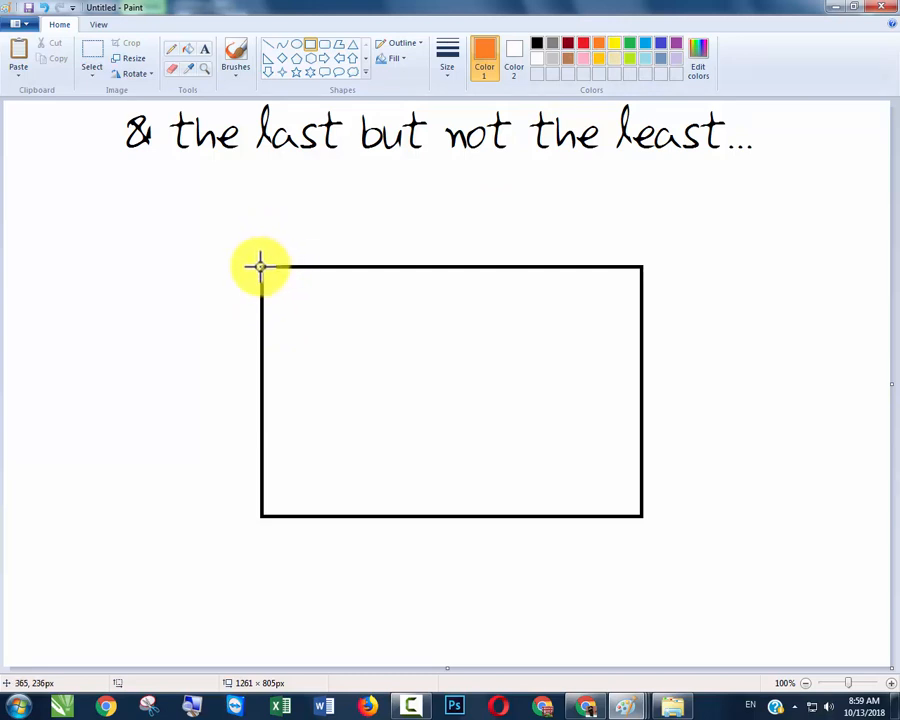
left_click_drag(260, 266, 642, 364)
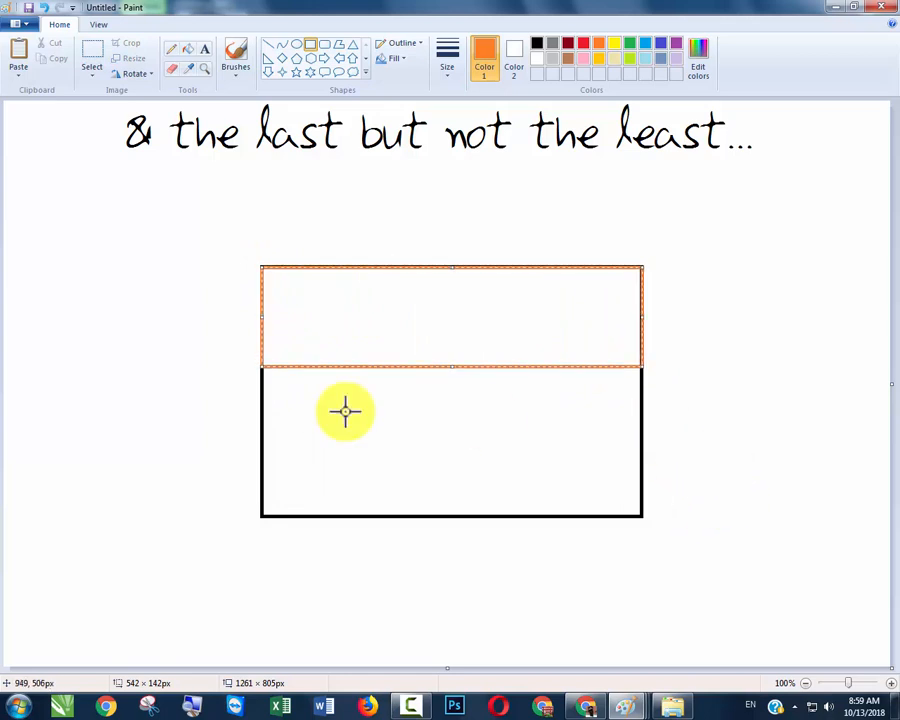
left_click_drag(453, 362, 454, 347)
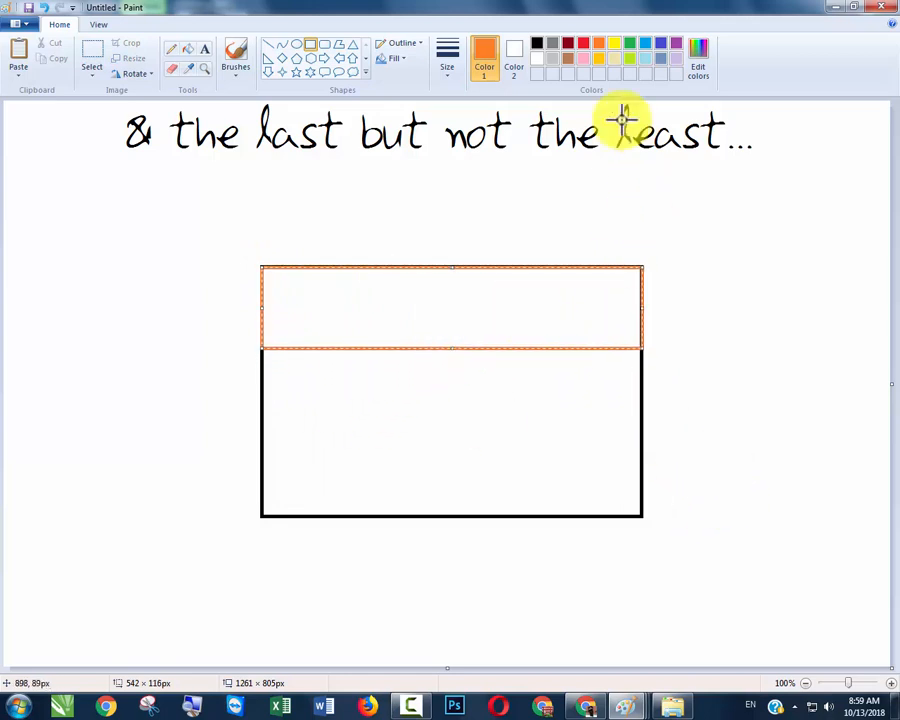
left_click(631, 45)
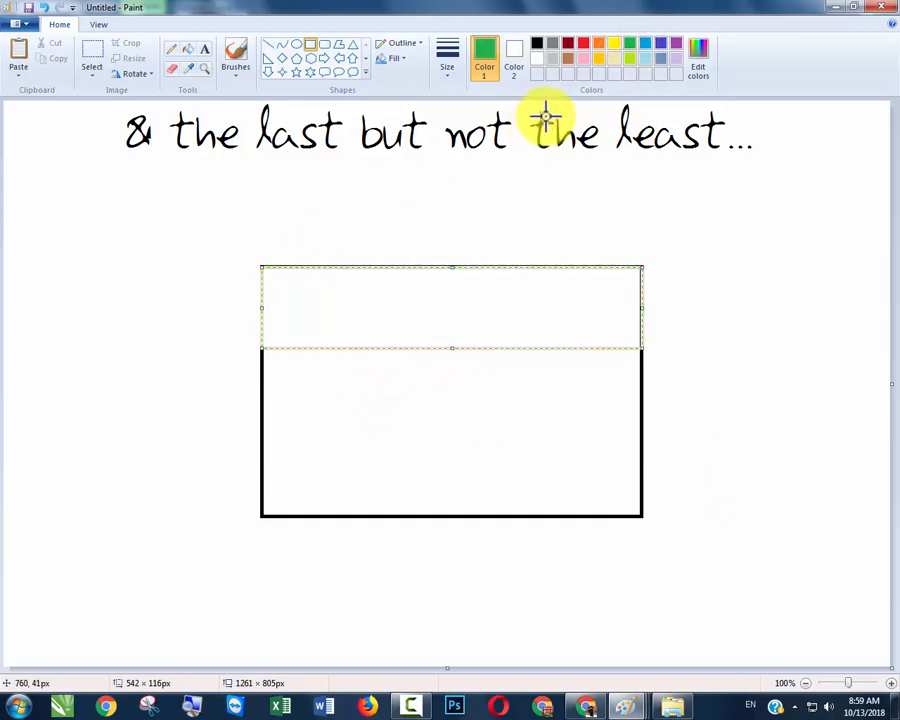